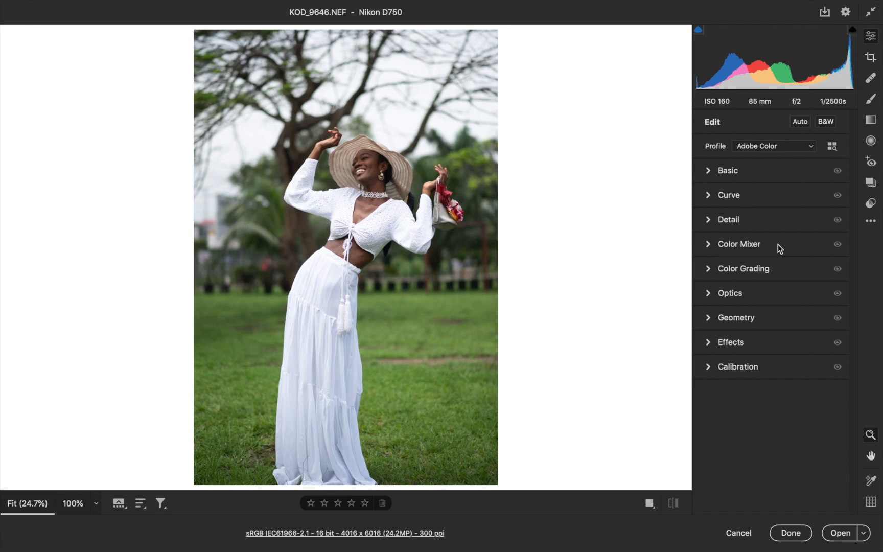
- In the Basic adjustments, set the photo's Highlights to -77 and Shadows to +53
click(708, 371)
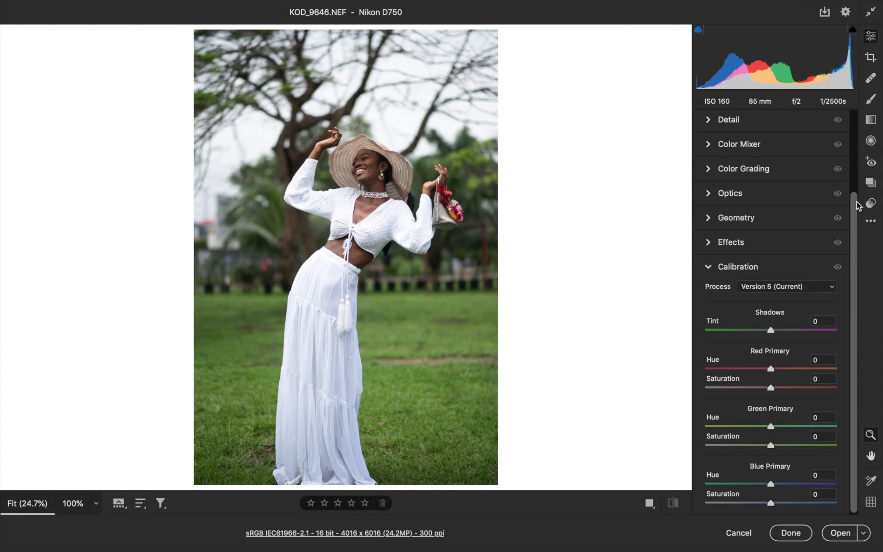
scroll(856, 194, up, 3)
click(713, 151)
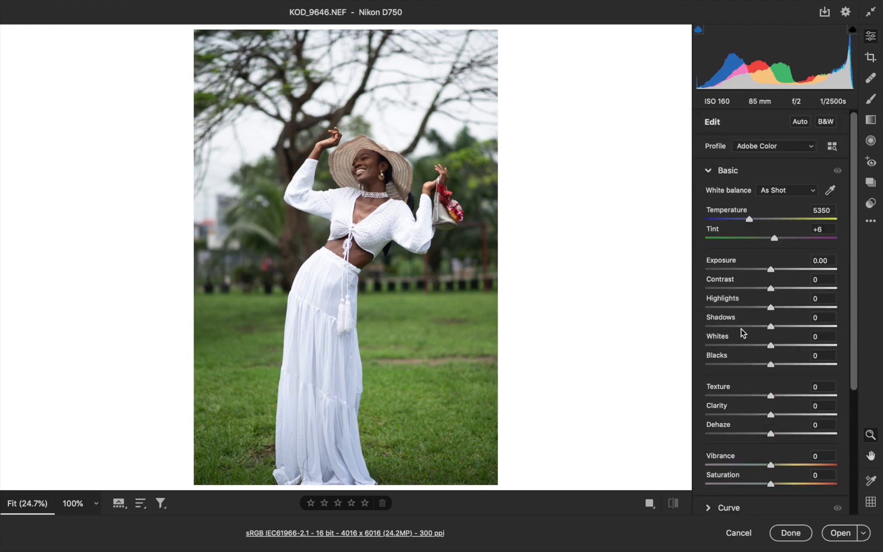
click(721, 307)
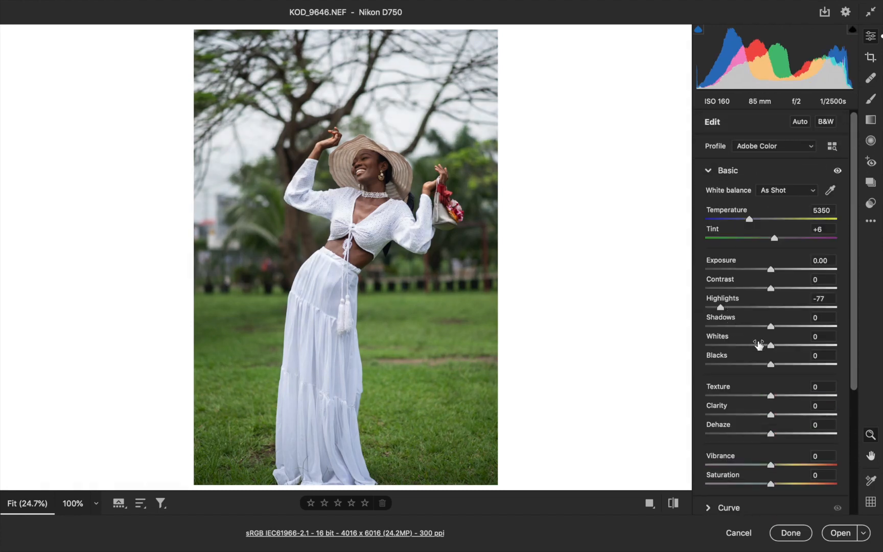
click(812, 326)
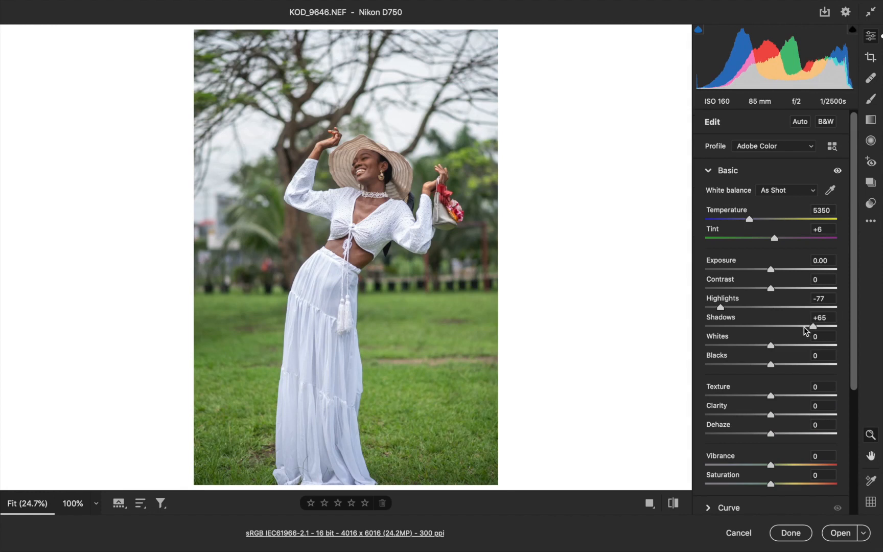
click(796, 327)
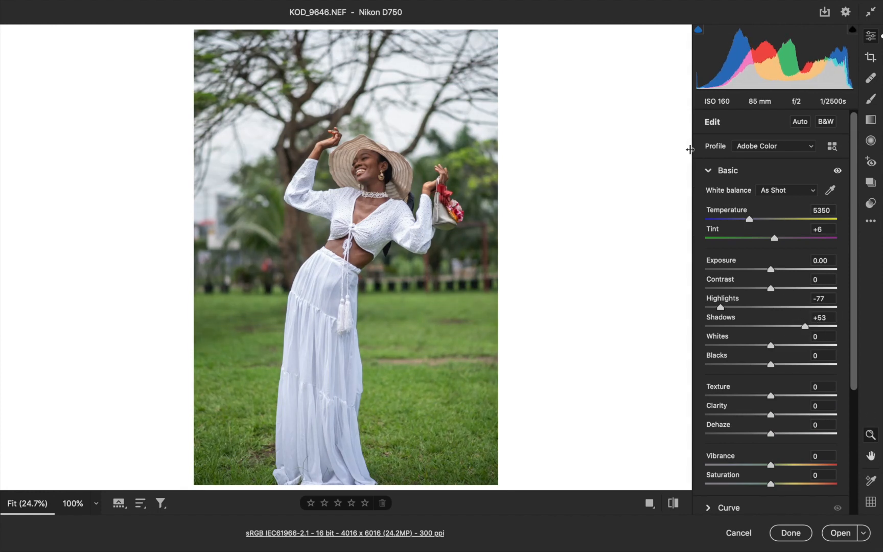
click(708, 170)
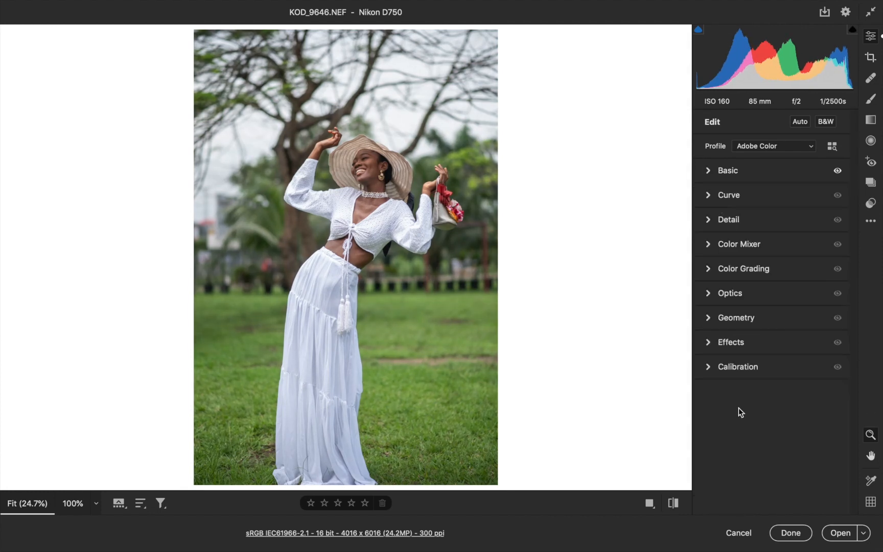
- In Calibration, set the Blue Primary hue to -100, Green Primary hue to -100 and Red Primary hue to +100
click(712, 369)
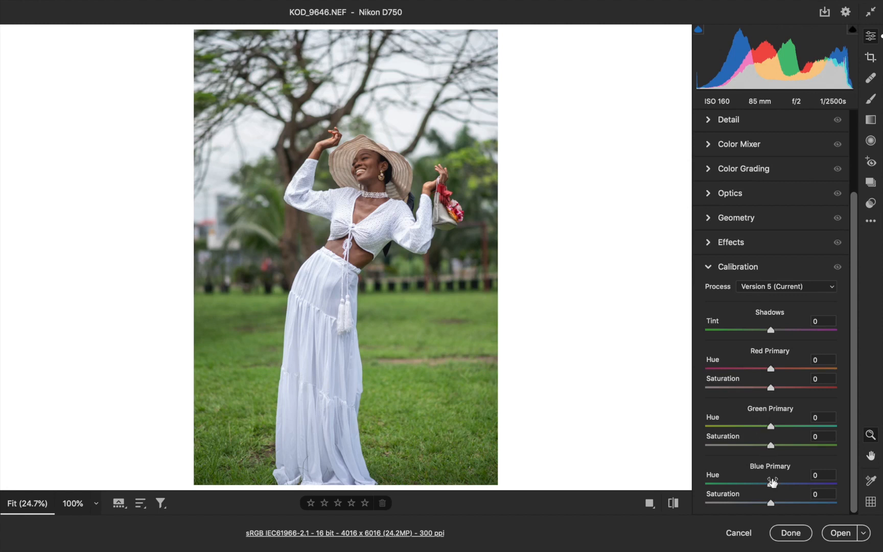
drag(771, 484, 694, 489)
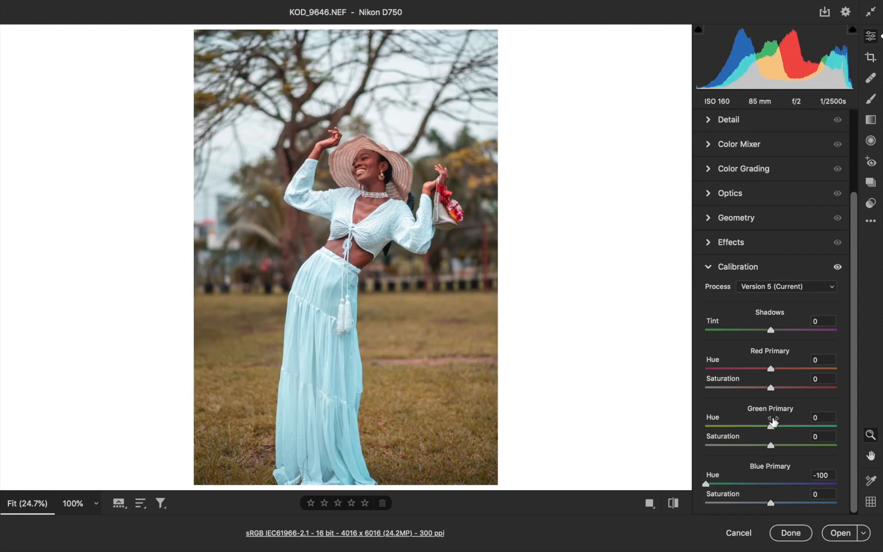
drag(771, 425, 673, 431)
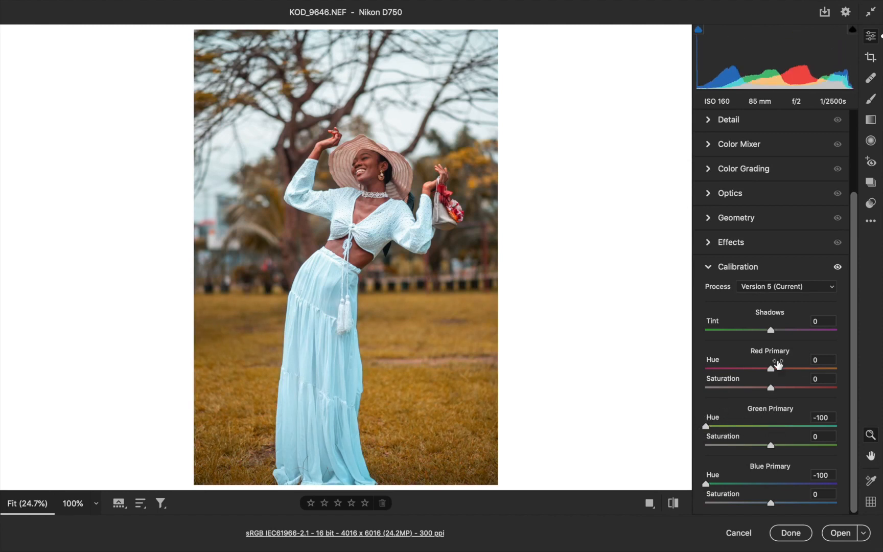
drag(771, 368, 848, 368)
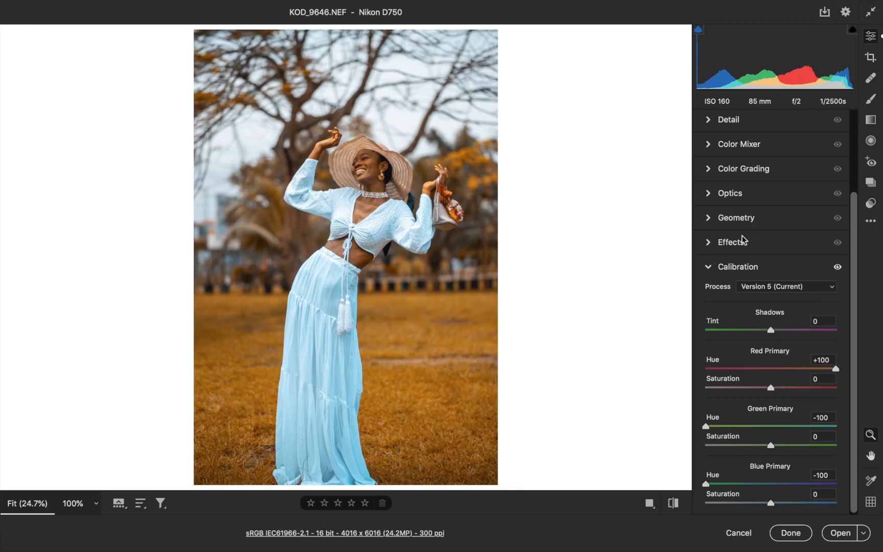
click(709, 145)
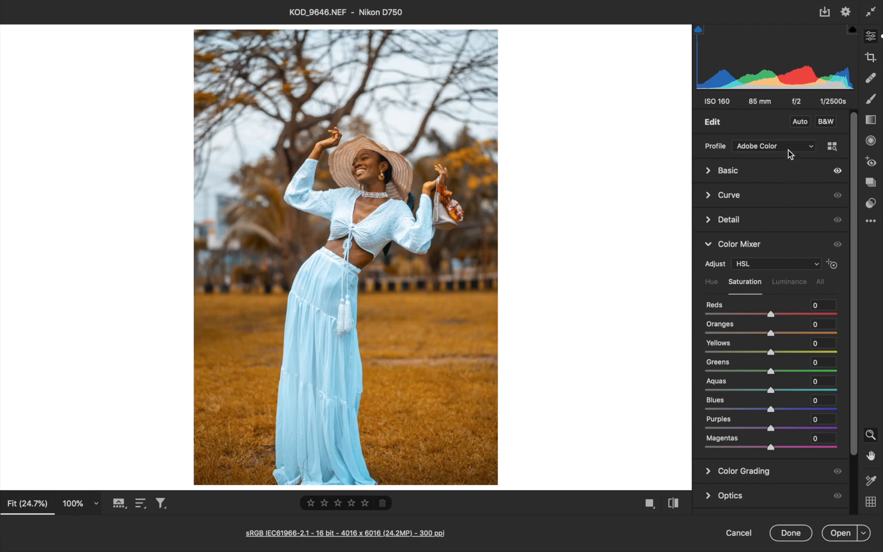
click(710, 244)
click(710, 368)
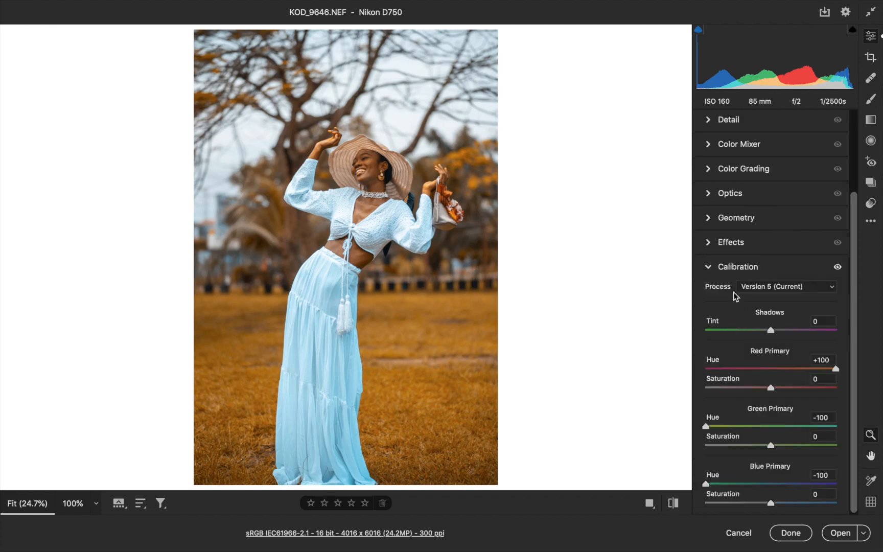
click(708, 267)
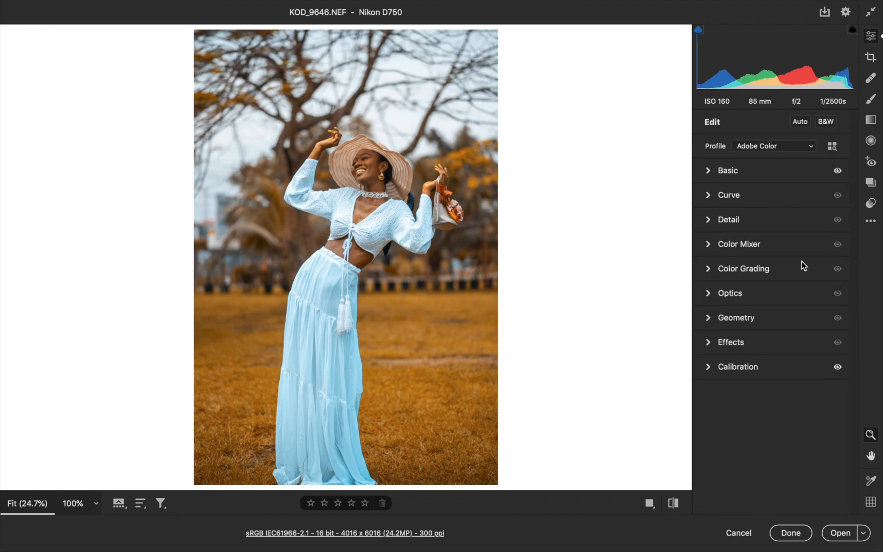
- In the Color Mixer, set the Oranges hue to -80 and the Yellows hue to -76
click(709, 244)
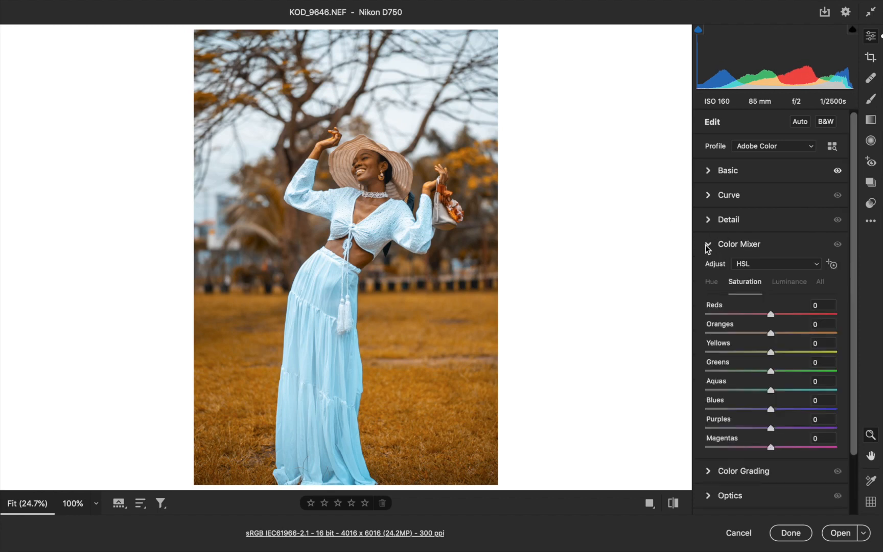
click(716, 283)
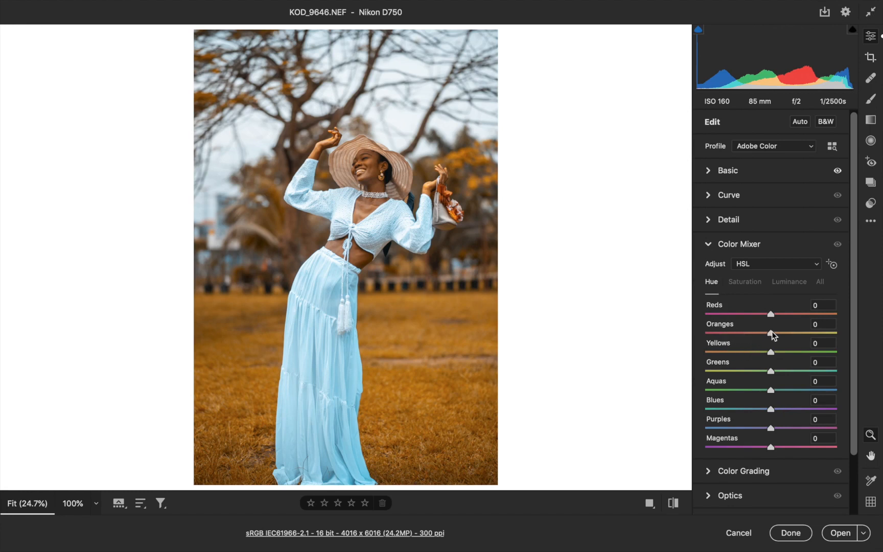
drag(773, 331, 719, 341)
drag(771, 353, 723, 352)
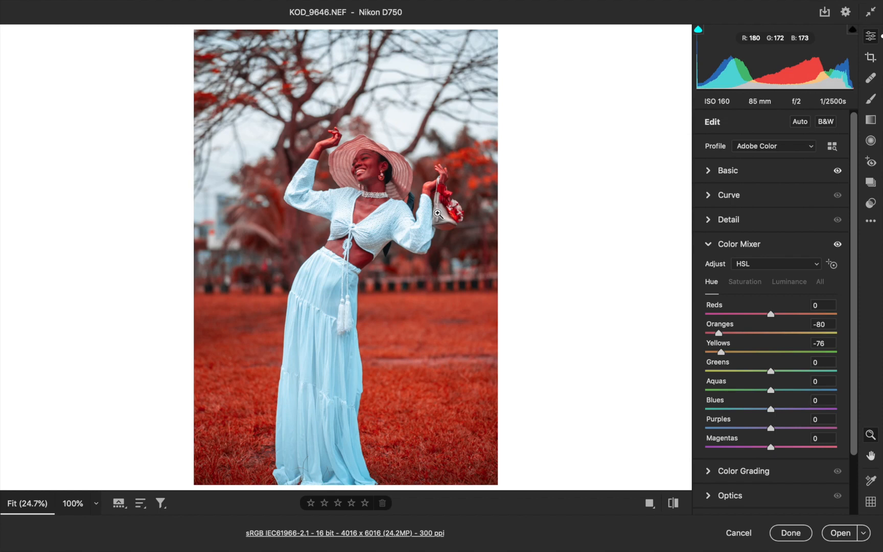
- Reduce the Color Mixer saturation of Oranges to -44 and Yellows to -47
click(747, 283)
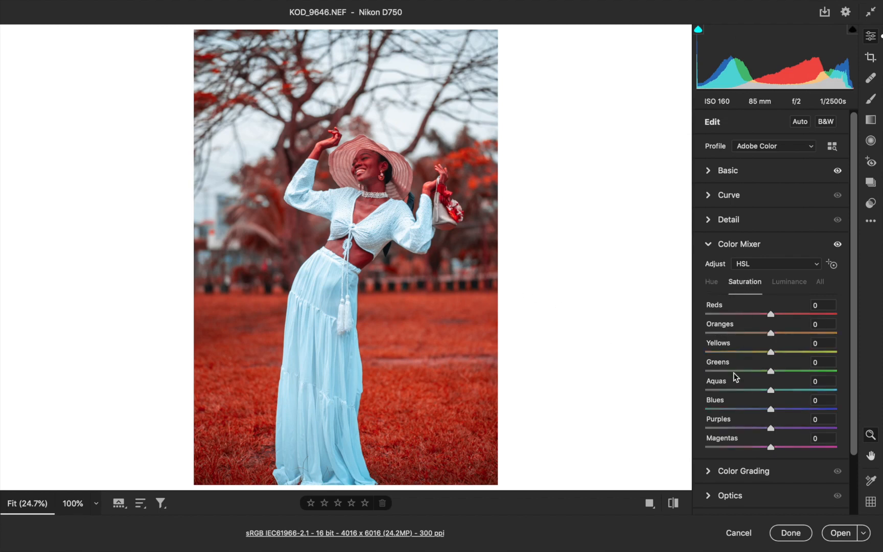
drag(721, 333, 739, 350)
click(731, 347)
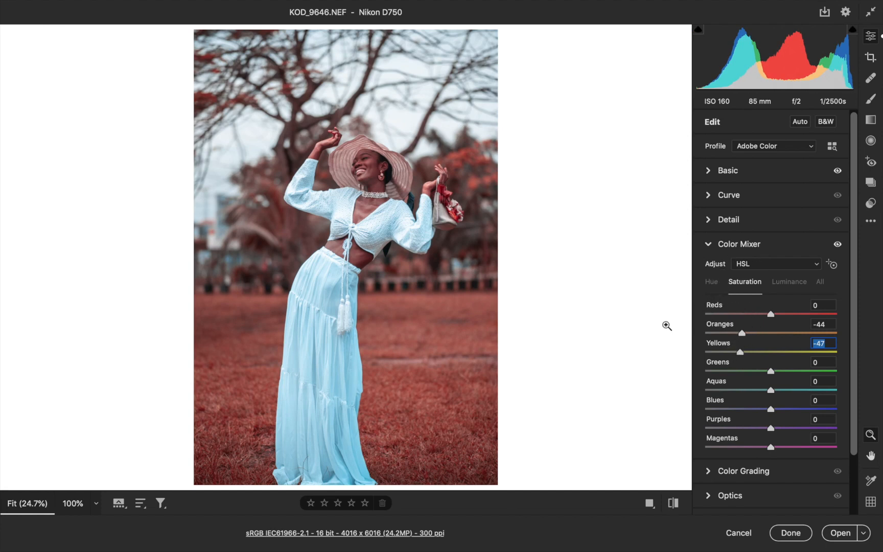
- Adjust the Oranges luminance in the Color Mixer and set the Greens hue to -63
click(790, 286)
drag(770, 332, 730, 375)
click(745, 282)
click(712, 283)
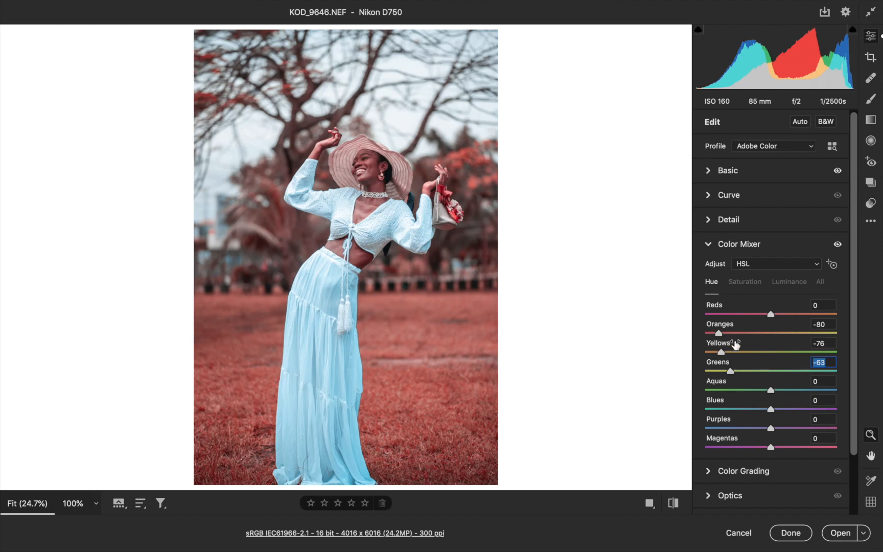
click(708, 245)
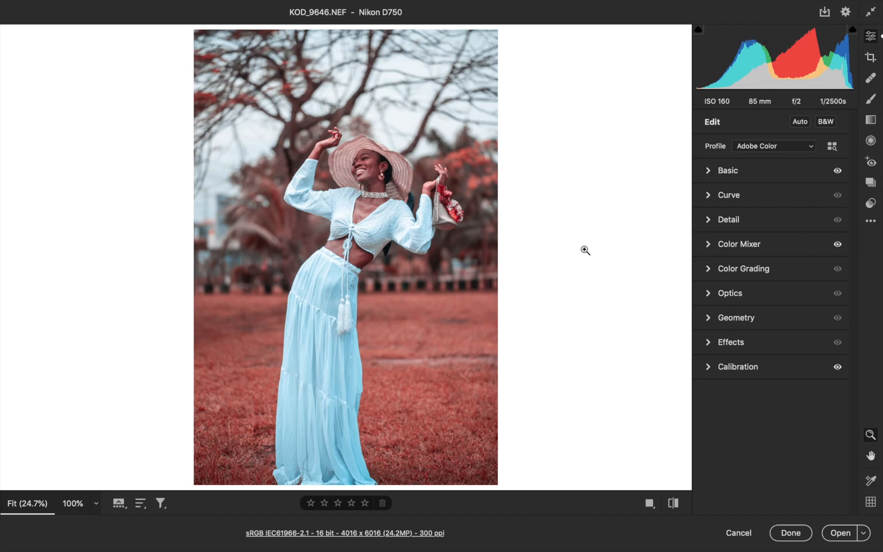
- Try small changes to the white balance temperature and tint in the Basic adjustments
click(709, 171)
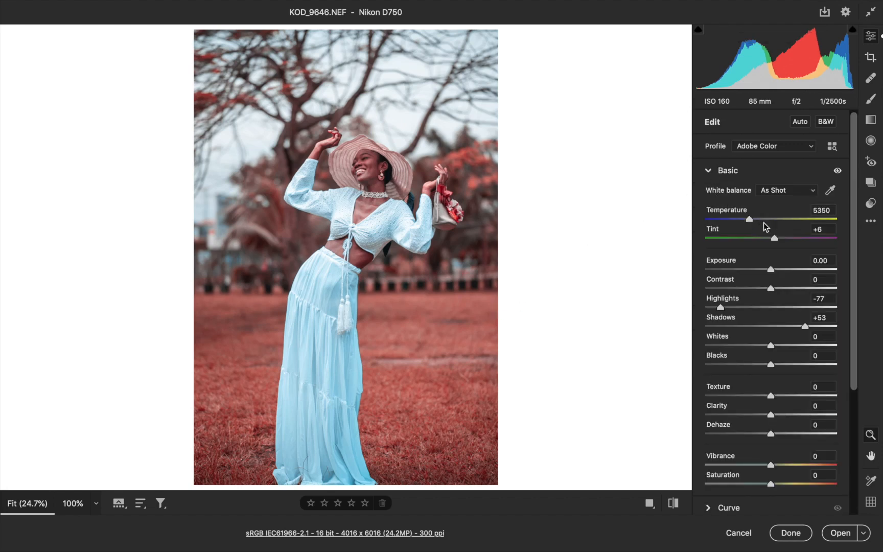
drag(751, 221, 745, 223)
drag(749, 222, 775, 236)
click(710, 172)
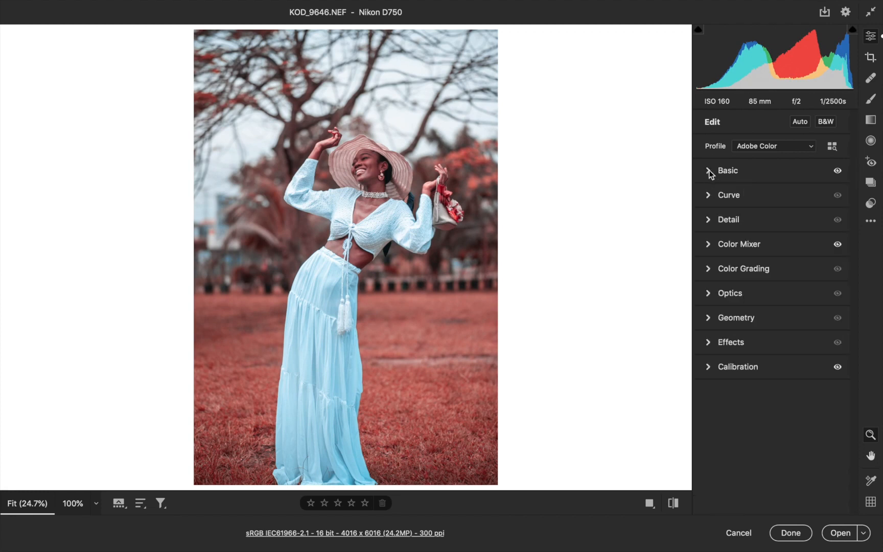
click(717, 365)
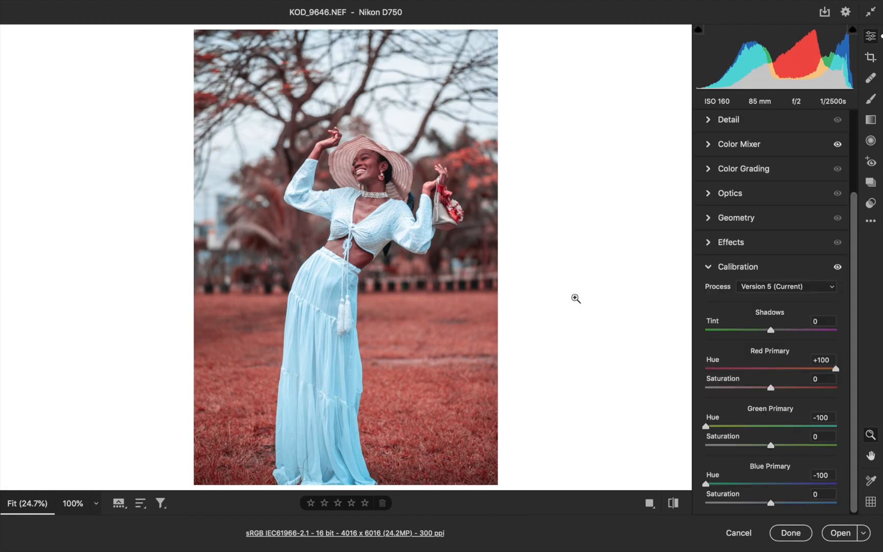
click(711, 271)
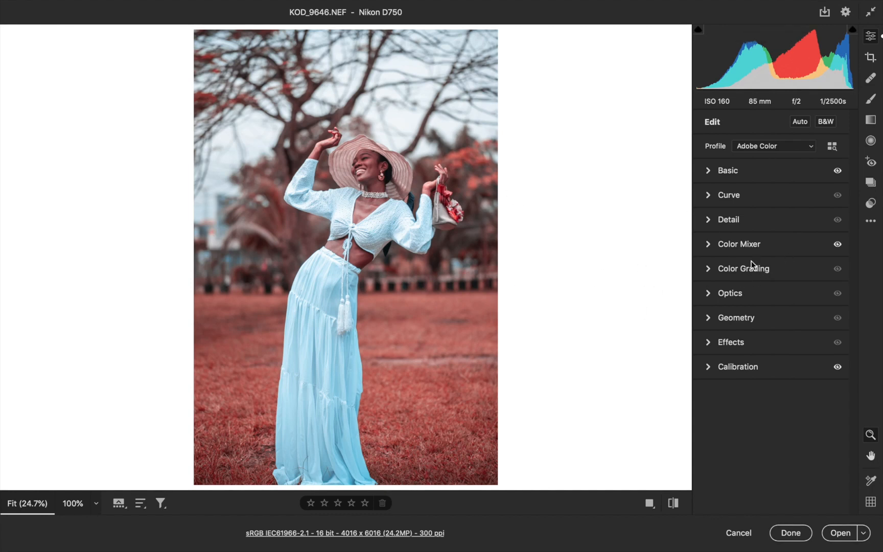
- Save the current raw adjustments as a settings file named Green to Pink.xmp in the P!nk folder
click(871, 221)
click(726, 394)
key(Return)
text(Green to Pink.xmp)
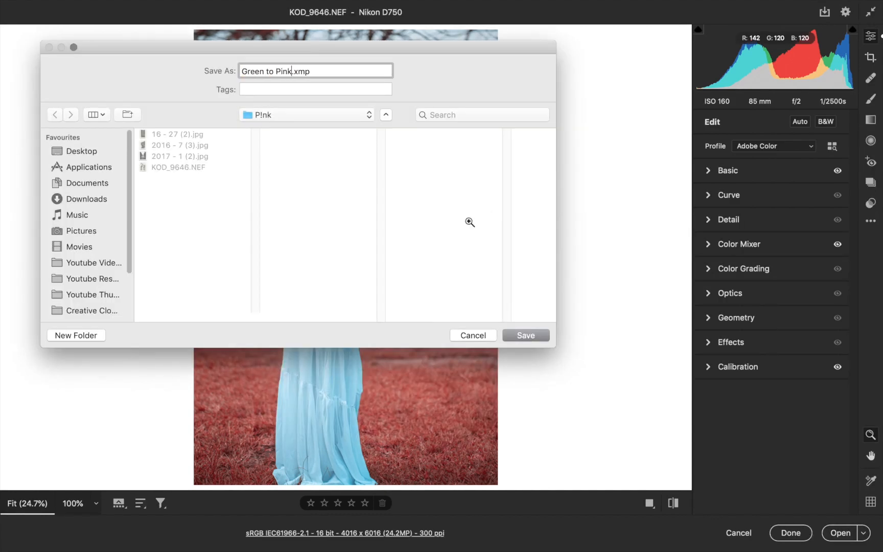
key(Return)
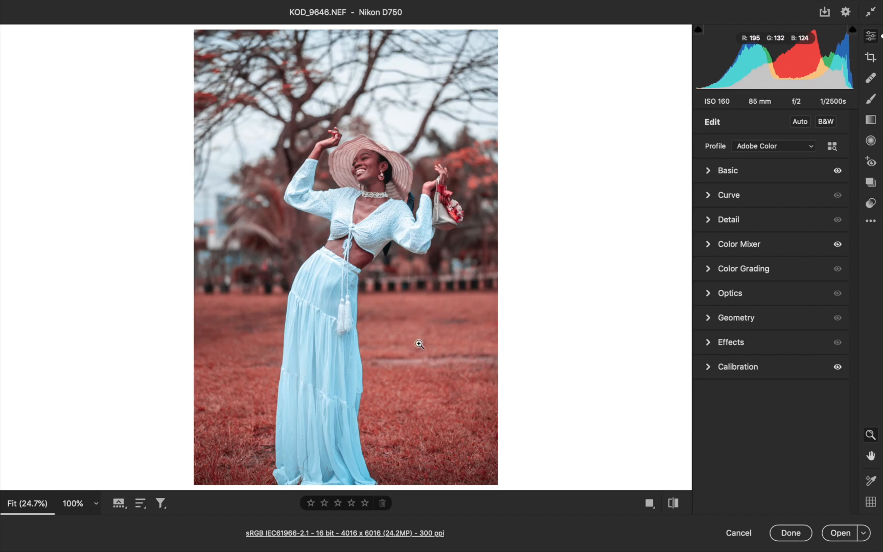
- Open the adjusted photo in Photoshop as a smart object
key(shift)
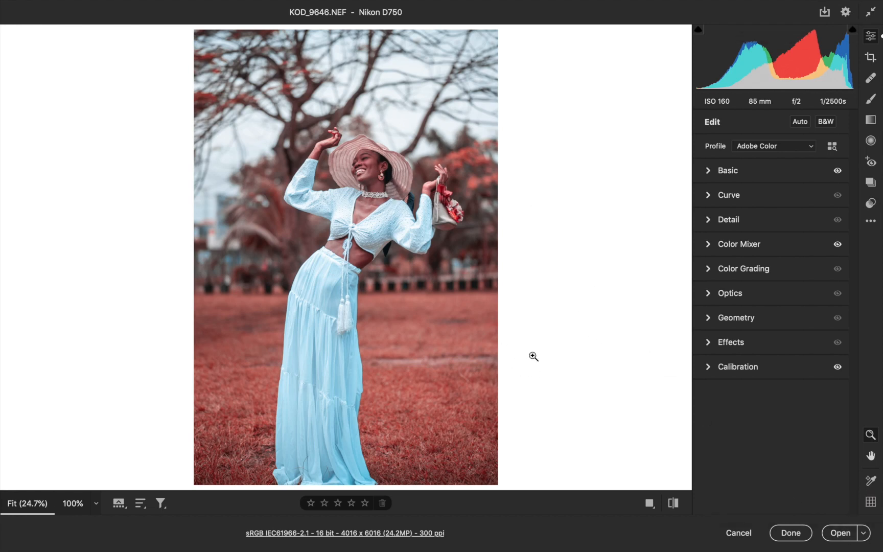
key(shift)
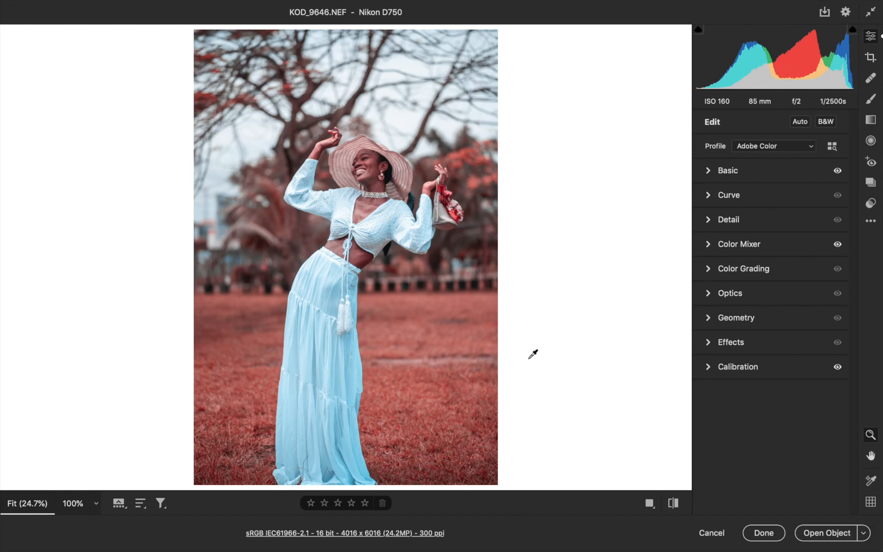
shift+click(820, 535)
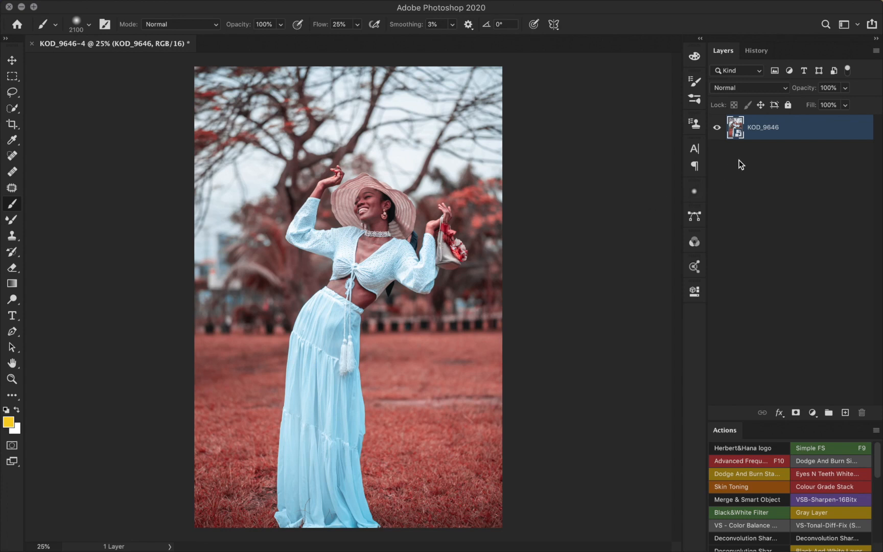
- Duplicate the KOD_9646 smart object layer and rasterize the original layer beneath the copy
key(super+j)
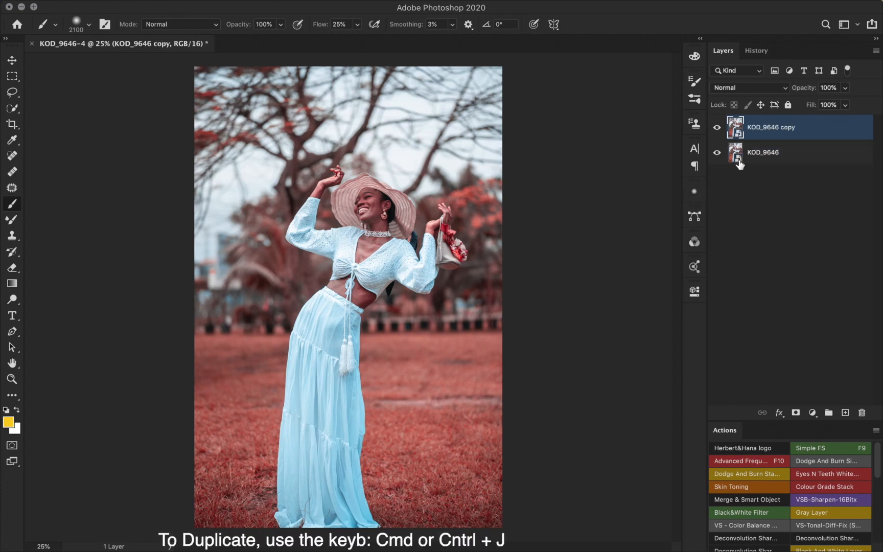
click(785, 152)
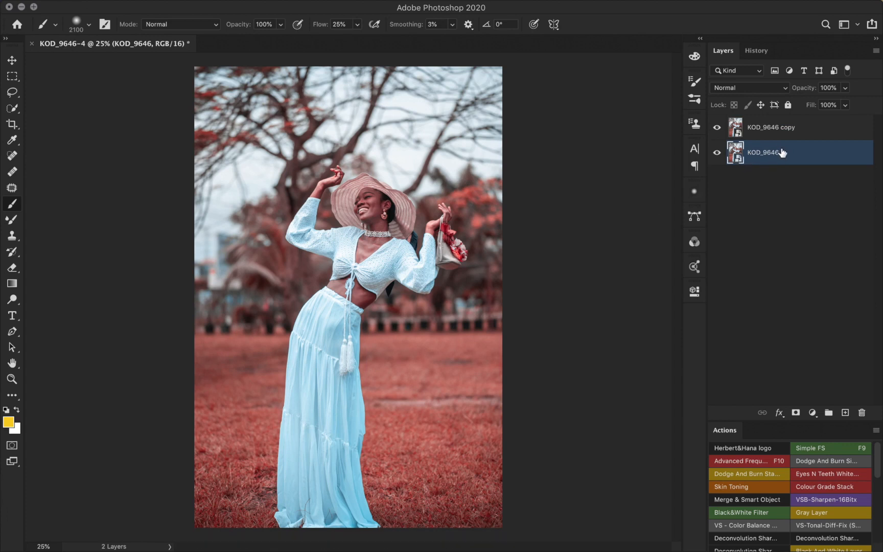
right_click(781, 152)
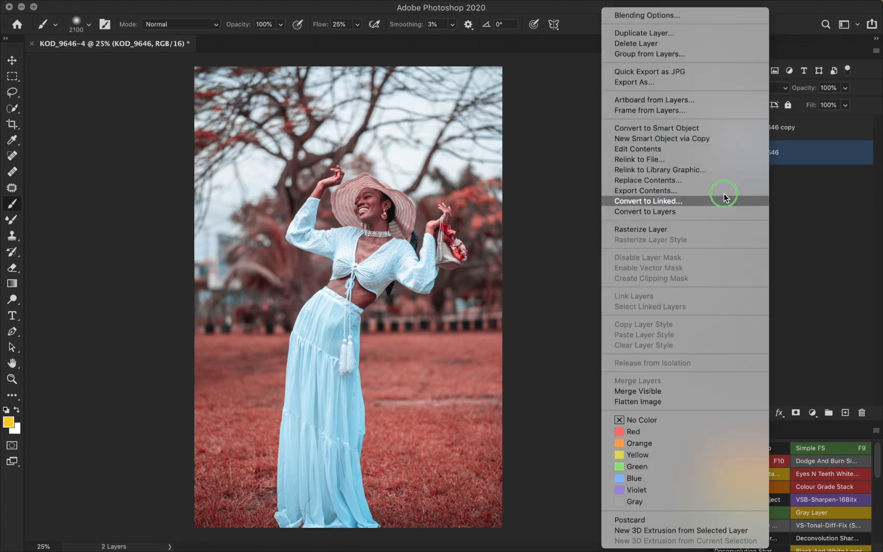
right_click(796, 151)
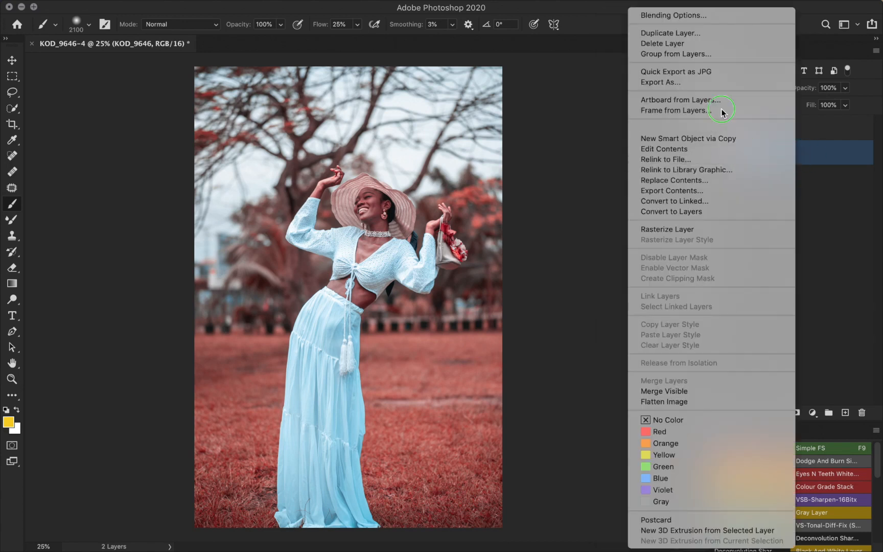
click(680, 231)
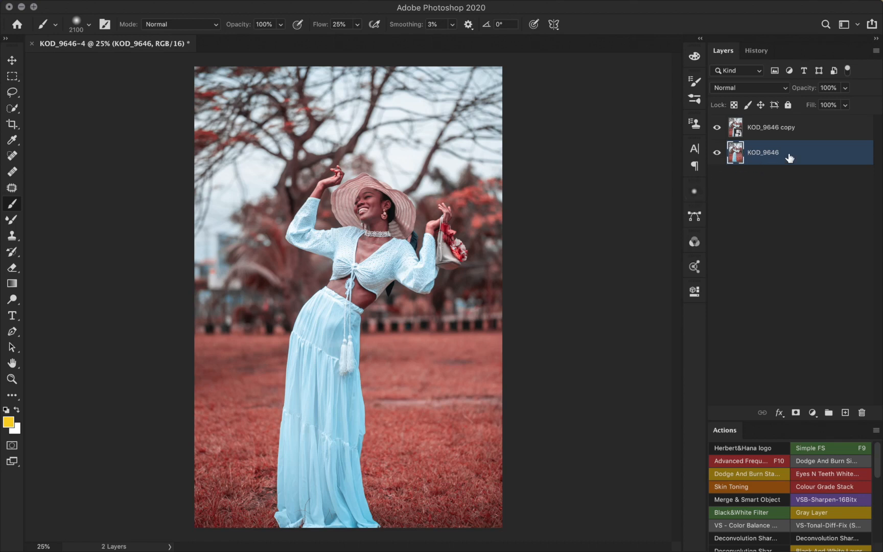
- Reopen the raw settings of the KOD_9646 copy smart object and reset its Calibration and Color Mixer adjustments
click(737, 132)
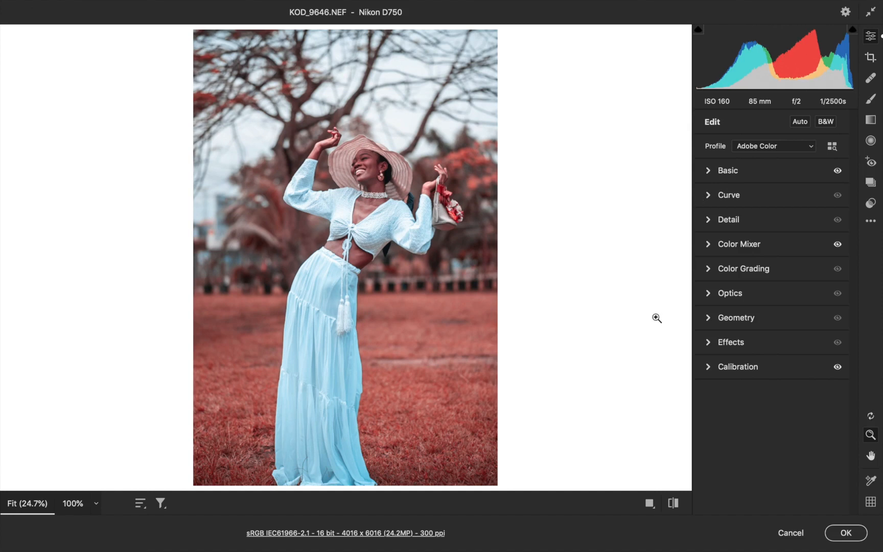
key(alt)
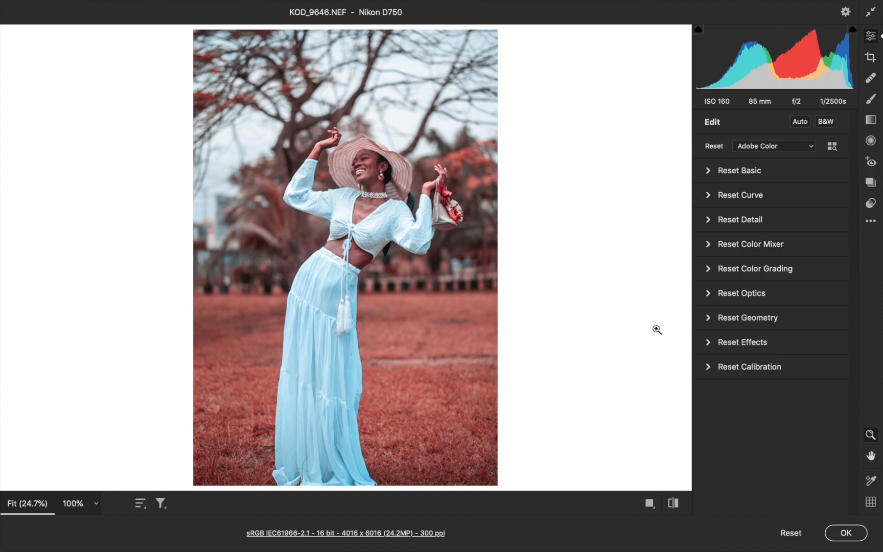
alt+click(750, 369)
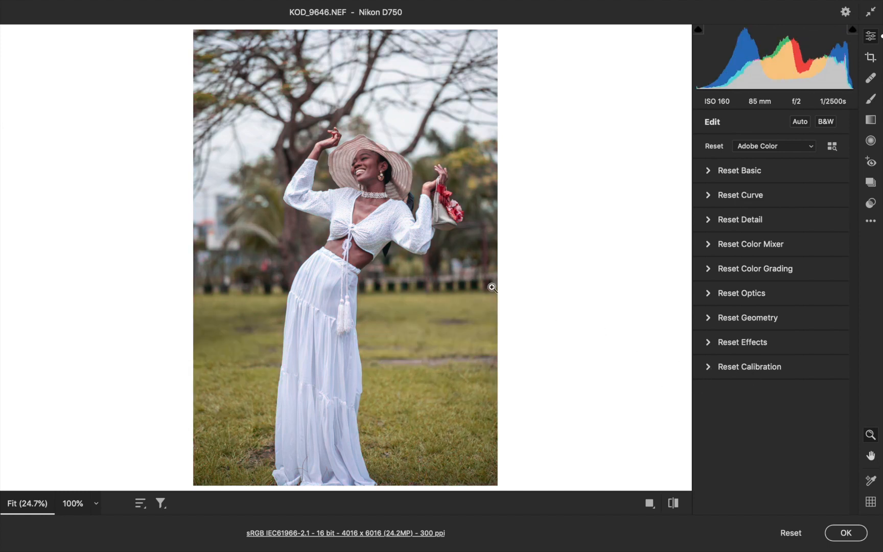
alt+click(746, 245)
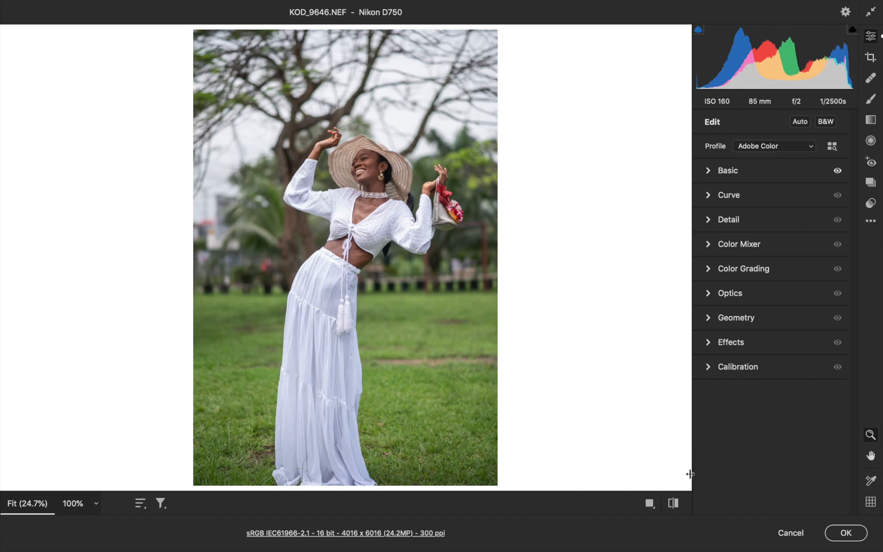
click(845, 534)
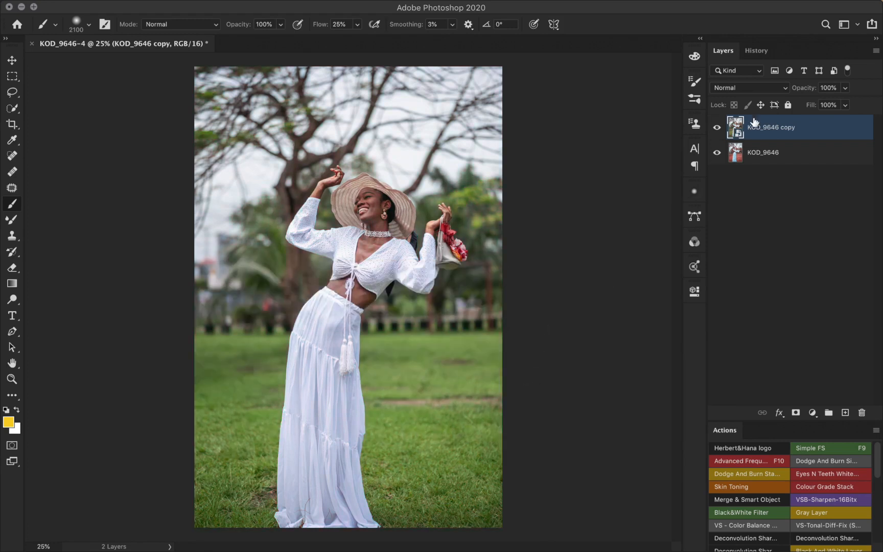
- Compare the natural-colour KOD_9646 copy layer with the colour-shifted KOD_9646 layer beneath by toggling the copy's visibility
click(717, 129)
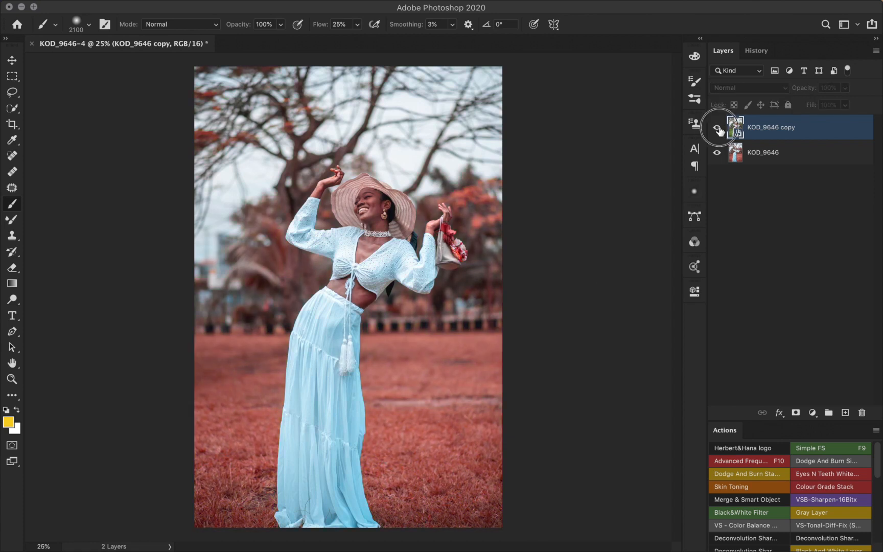
click(718, 128)
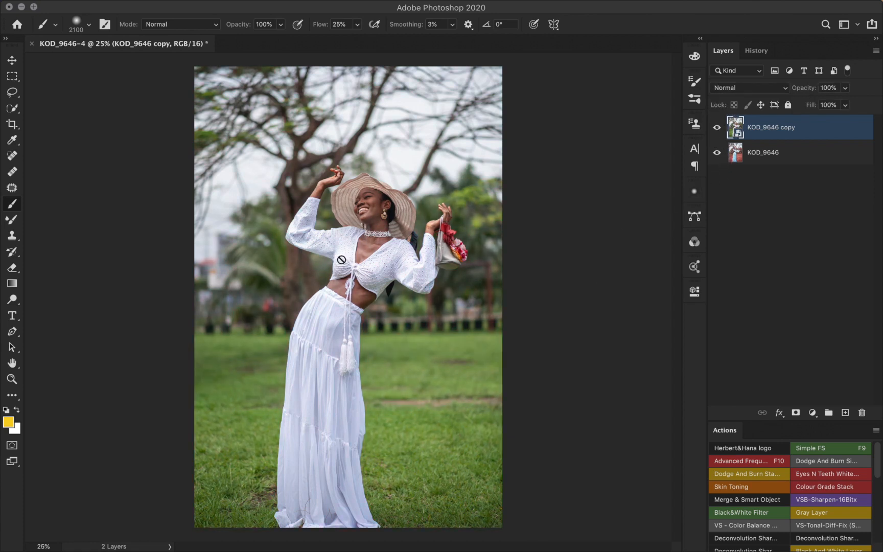
click(717, 127)
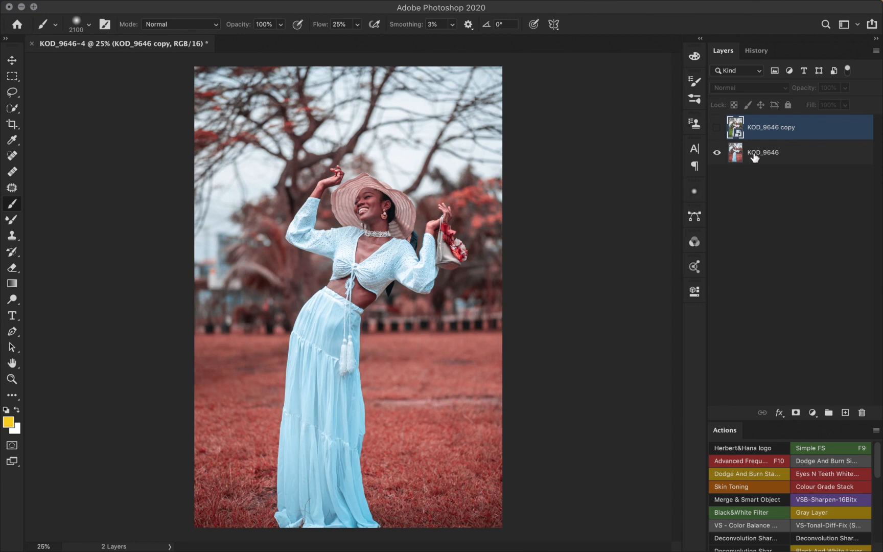
click(752, 159)
click(737, 137)
click(718, 129)
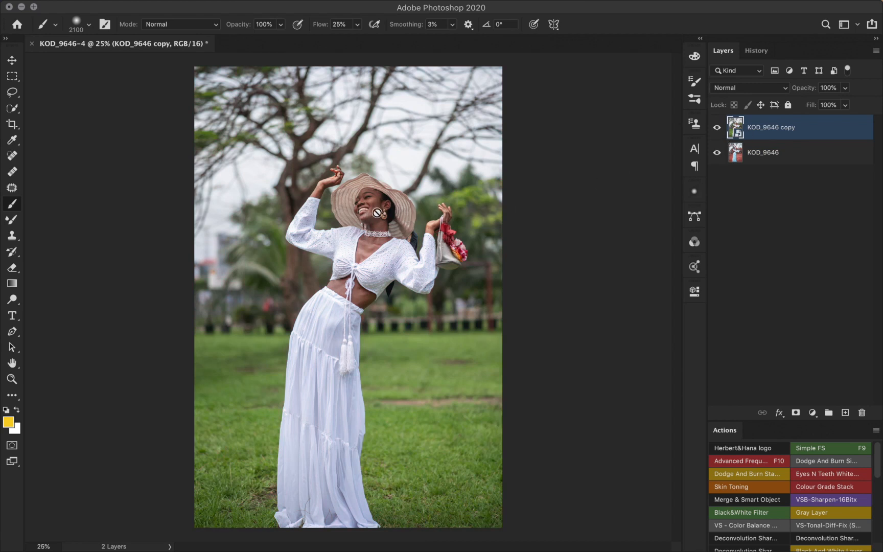
click(766, 159)
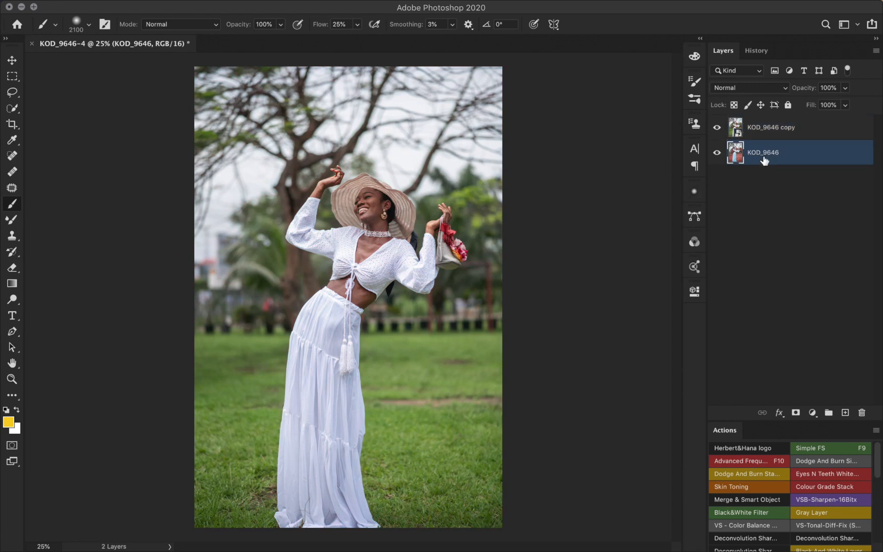
click(781, 133)
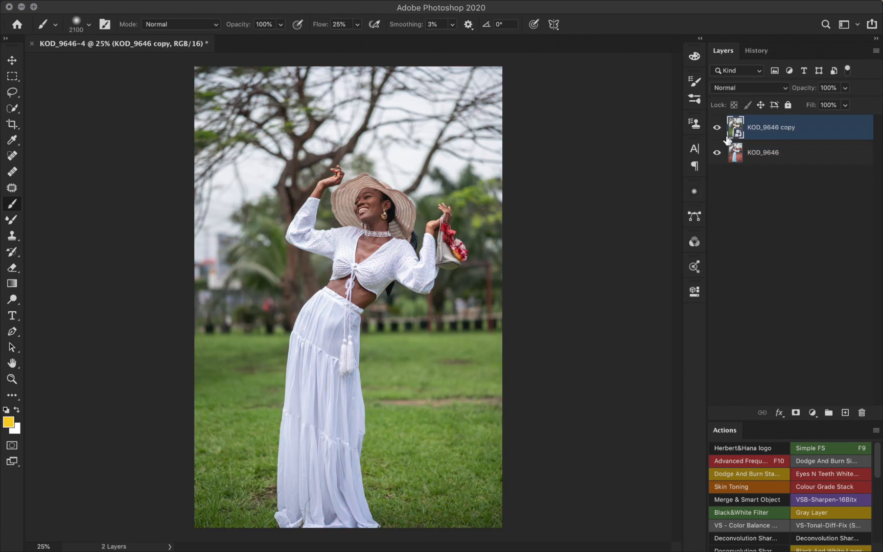
- Select the woman on the KOD_9646 copy layer with Select Subject, with the Quick Selection brush size at 300
click(12, 108)
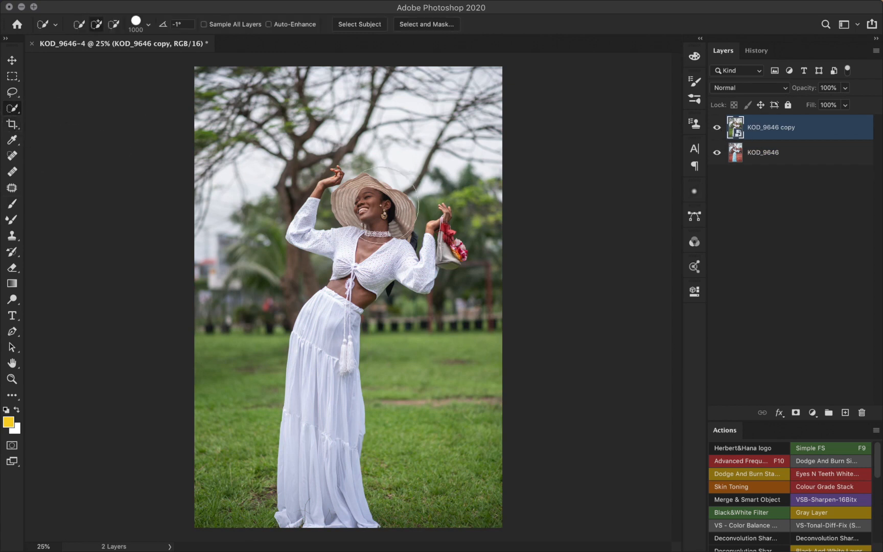
key(bracketleft)
key(bracketleft)
key(bracketleft)
click(360, 24)
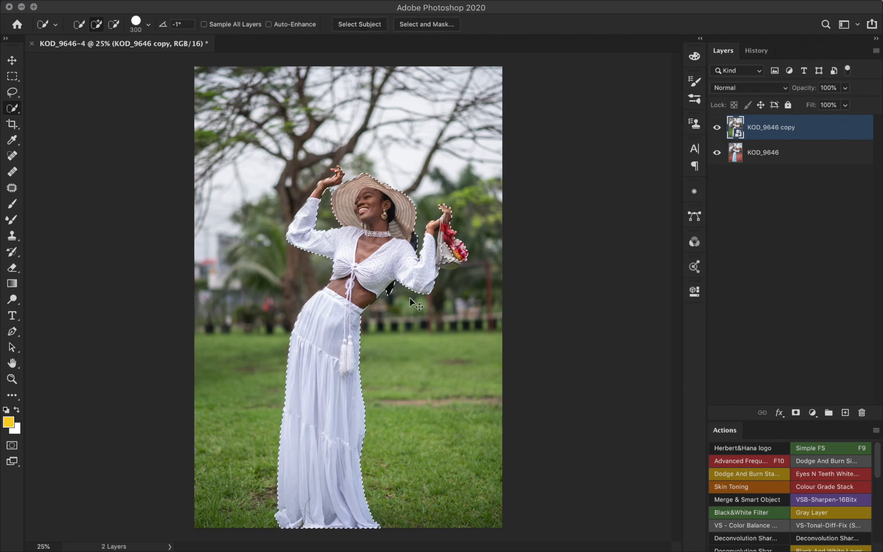
- Subtract the background gap between the raised hand and the hat from the selection with the Lasso tool
drag(453, 227, 255, 235)
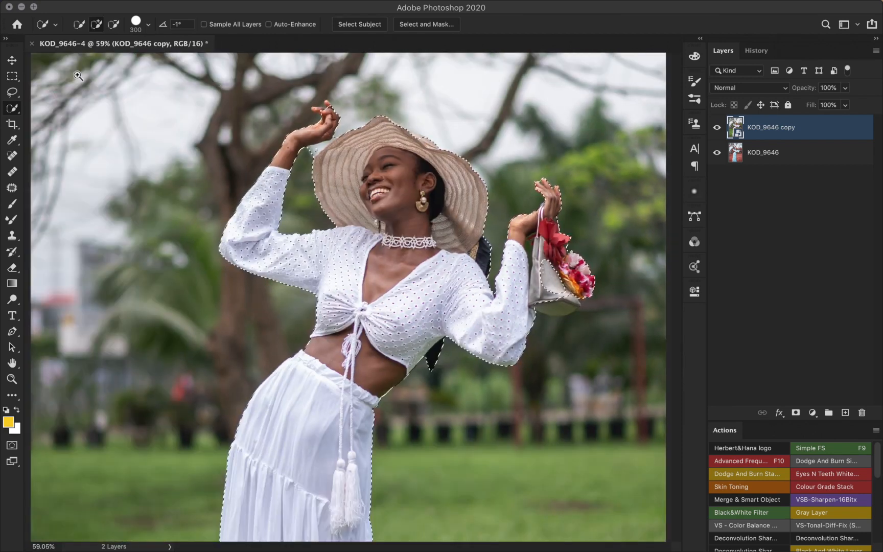
click(12, 92)
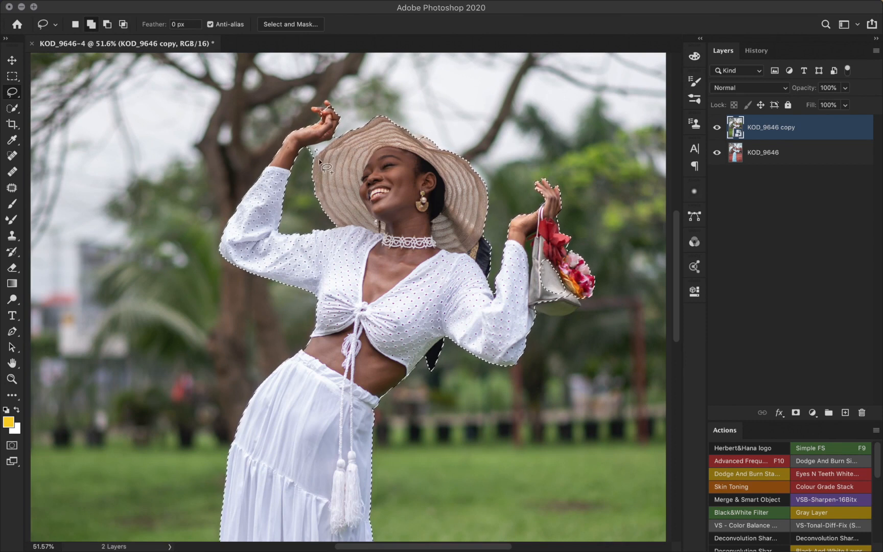
key(alt)
mouse_move(317, 147)
mouse_down()
mouse_move(310, 115)
mouse_move(326, 107)
mouse_up()
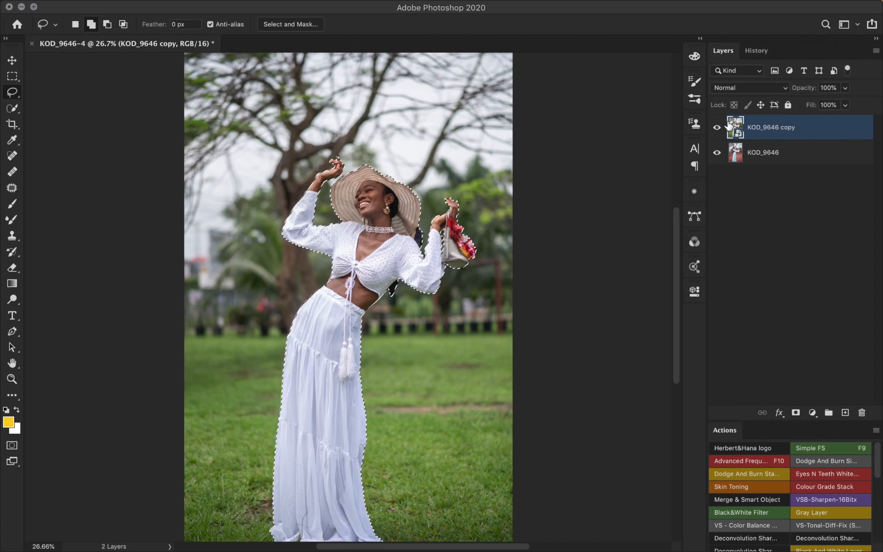
- Add a layer mask to the KOD_9646 copy layer from the selection and check the cutout edges around the sleeve and handbag
click(796, 413)
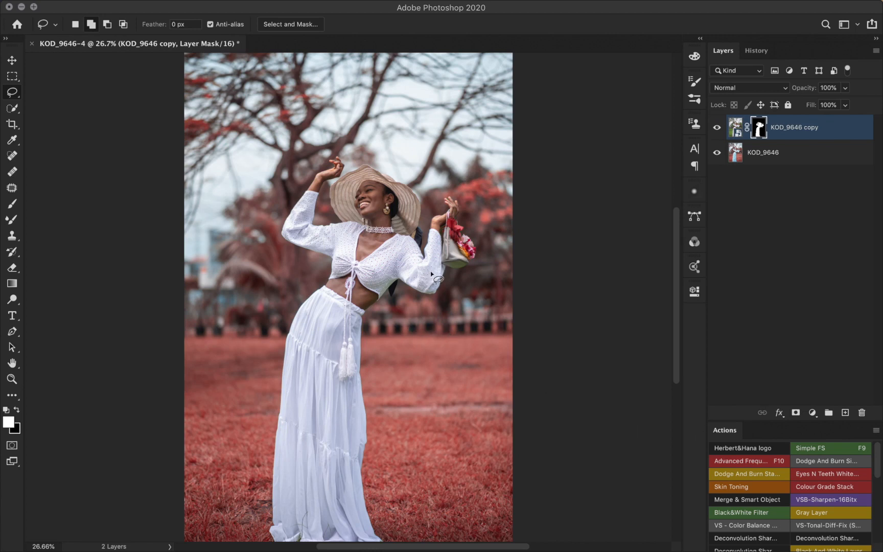
drag(438, 275, 417, 298)
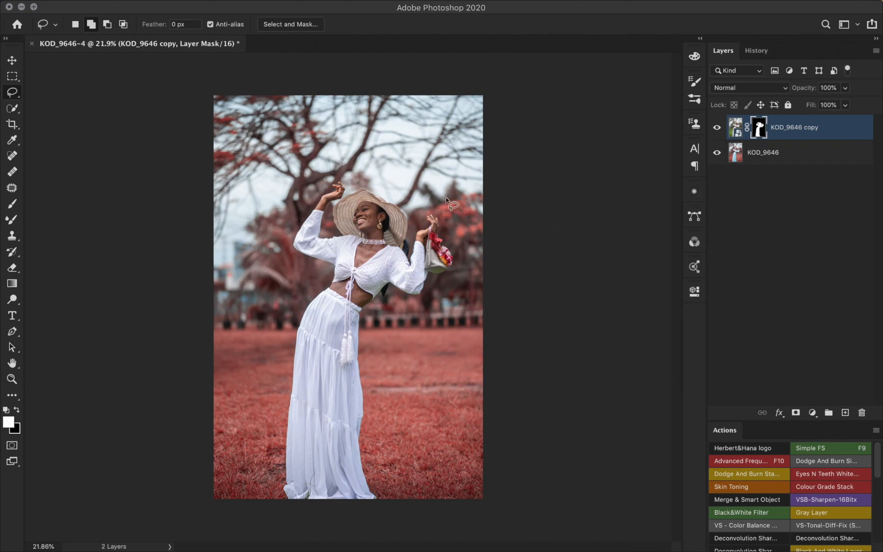
drag(438, 268, 499, 275)
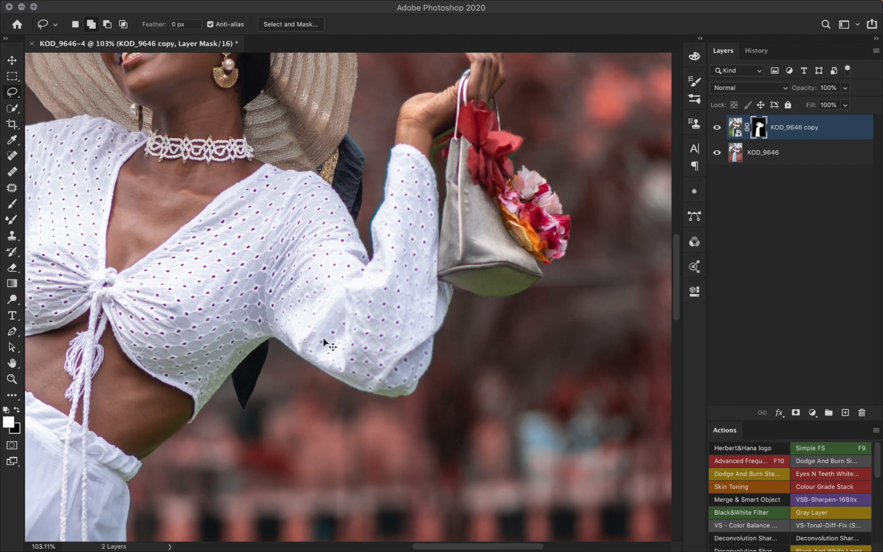
key(super+0)
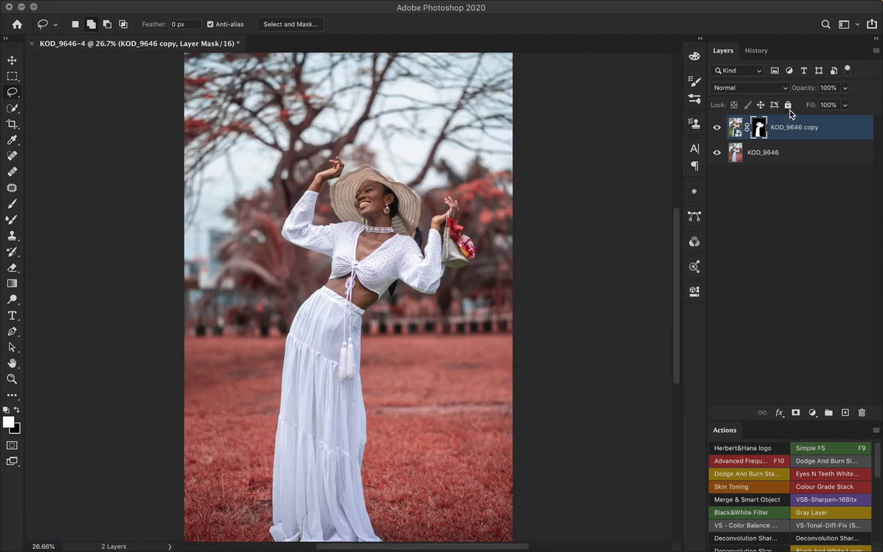
- Reduce the opacity of the masked KOD_9646 copy layer to 72% and compare the image with the layer hidden and shown
drag(801, 89, 786, 90)
scroll(465, 282, down, 2)
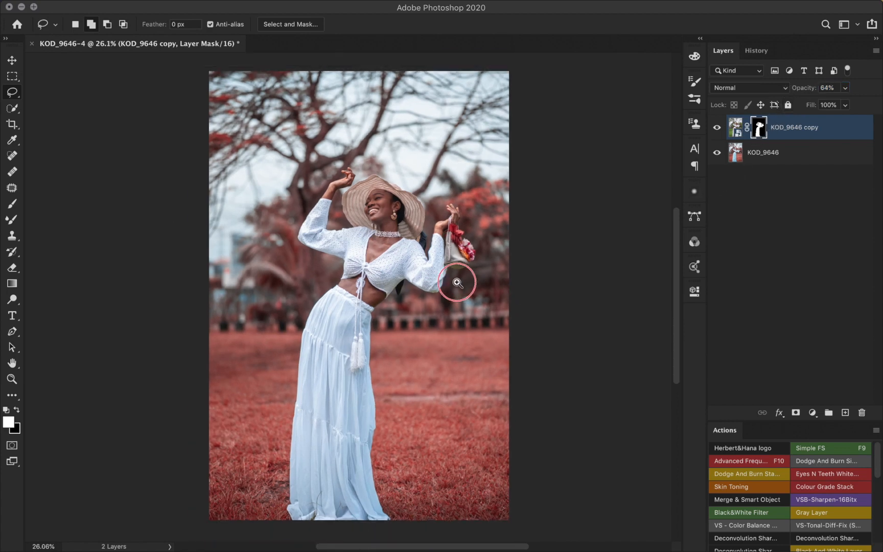
scroll(395, 281, up, 1)
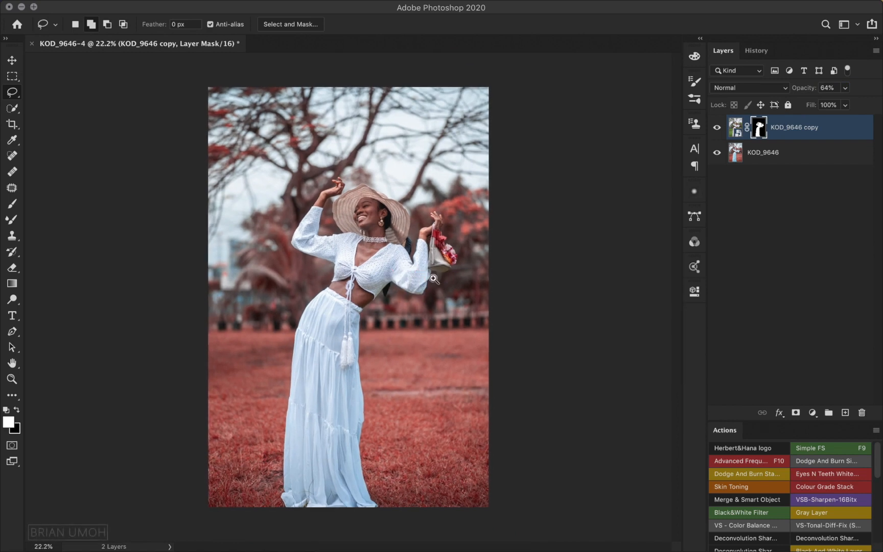
scroll(401, 283, up, 1)
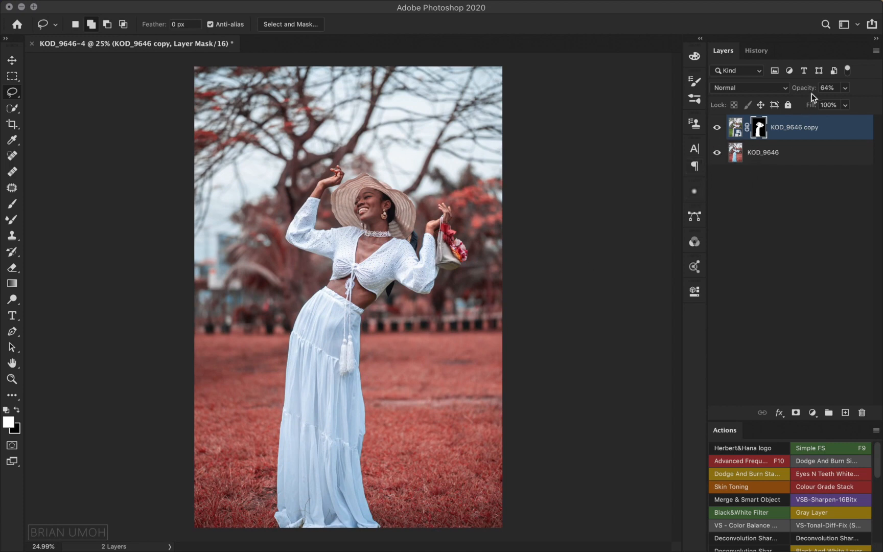
drag(812, 94, 805, 88)
click(718, 129)
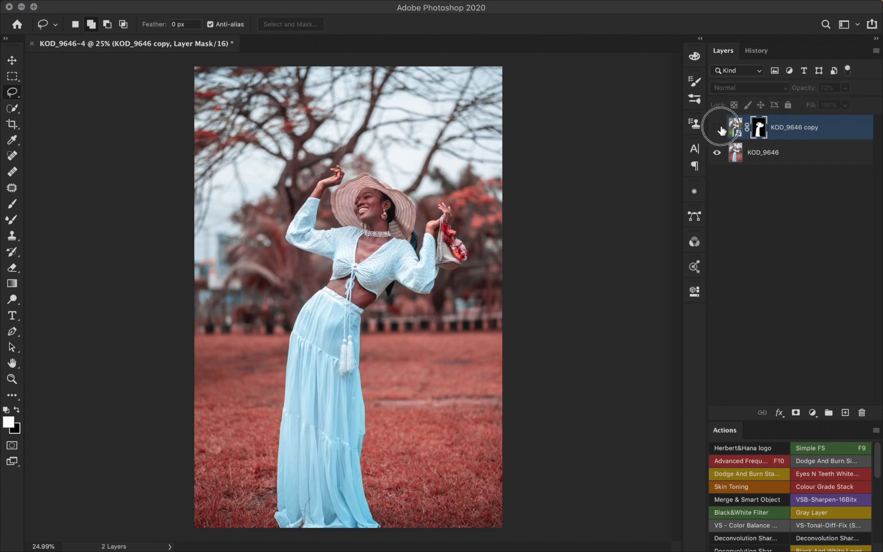
click(718, 129)
click(717, 129)
click(717, 128)
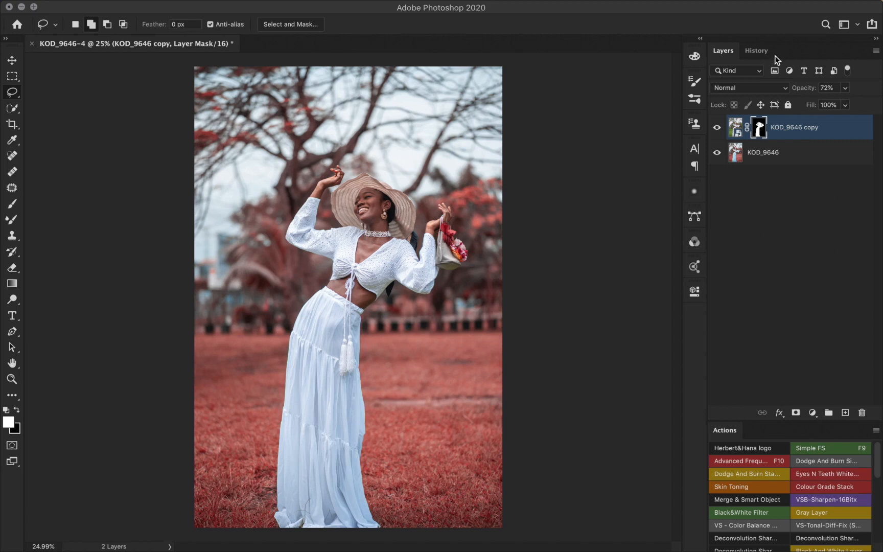
- Create a new layer above the masked copy and paint soft yellow (#f7d207) over the sky and trees with the 2100 px brush
click(846, 413)
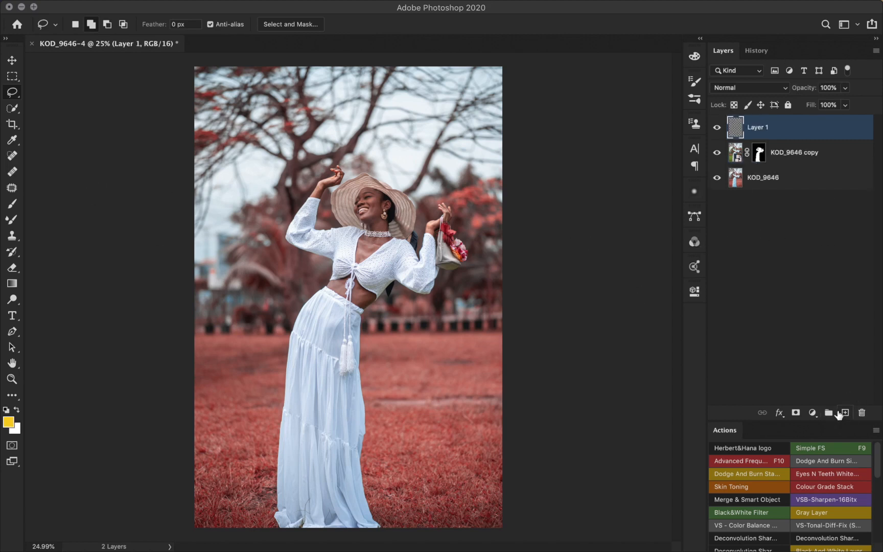
click(14, 205)
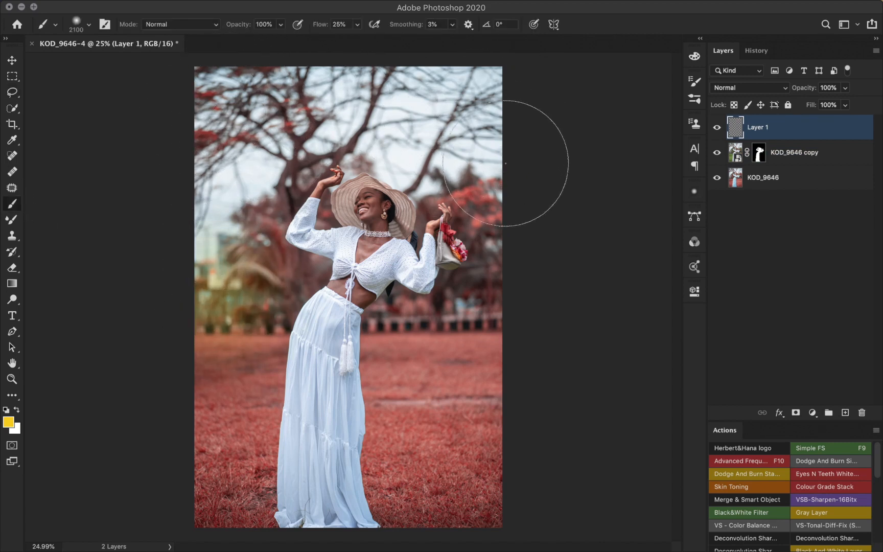
key(super+z)
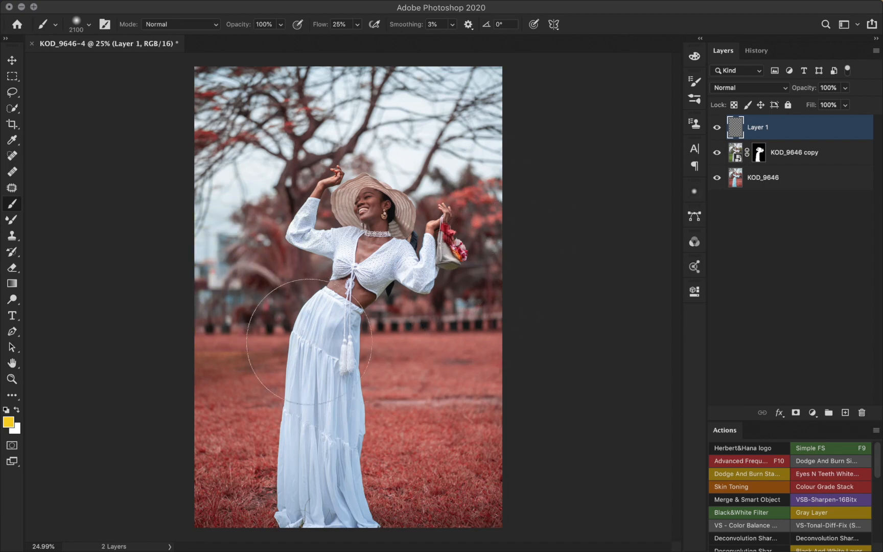
click(230, 231)
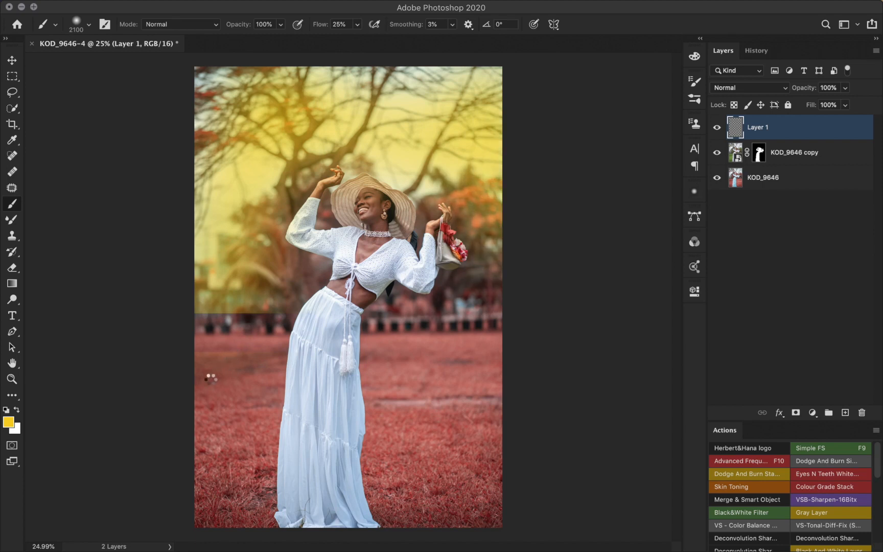
click(8, 424)
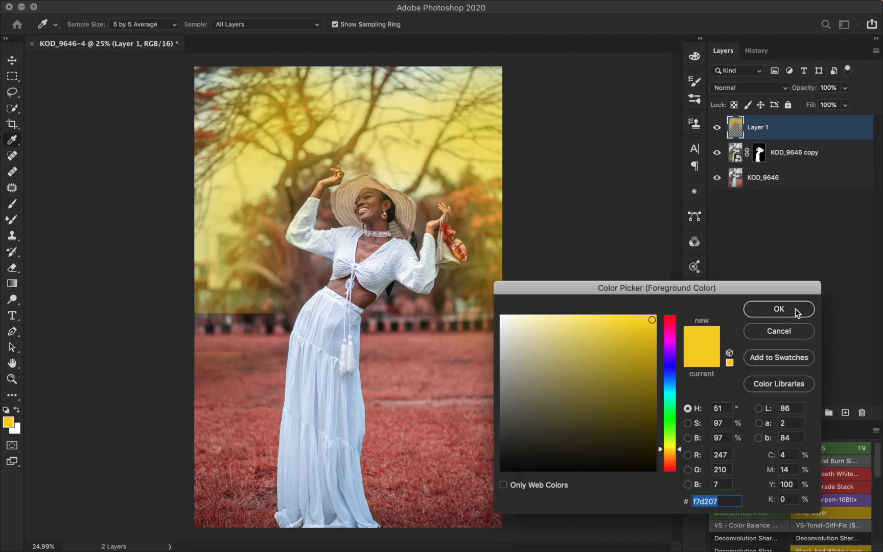
key(Return)
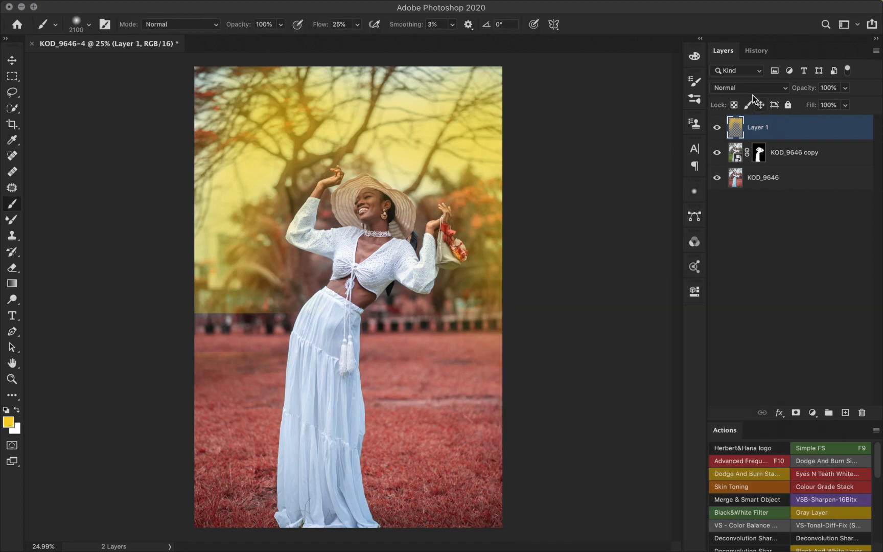
- Set the yellow paint layer to Soft Light at 79% opacity and hide it to compare the effect
click(750, 88)
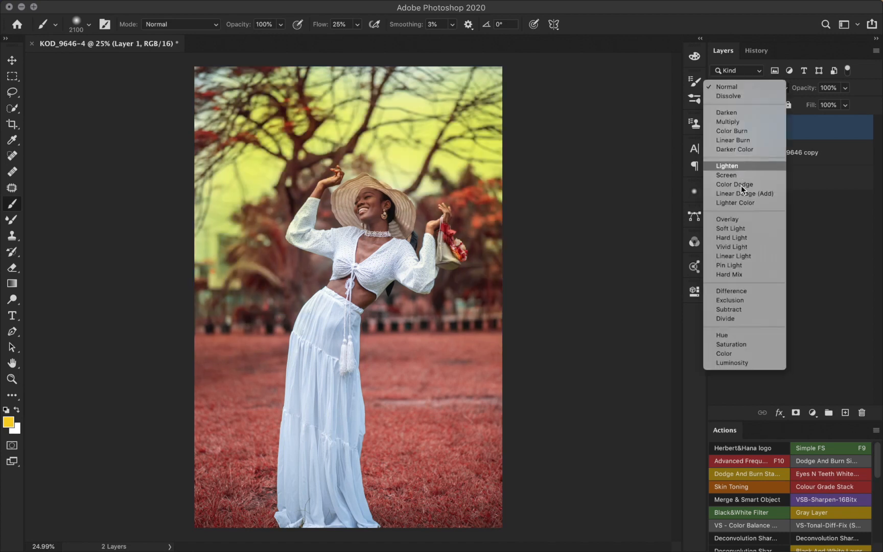
click(736, 230)
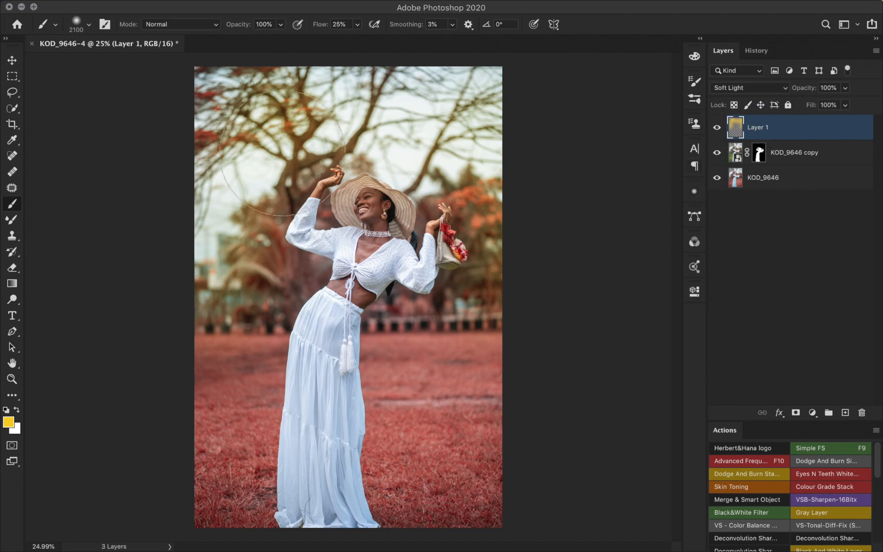
drag(806, 91, 792, 90)
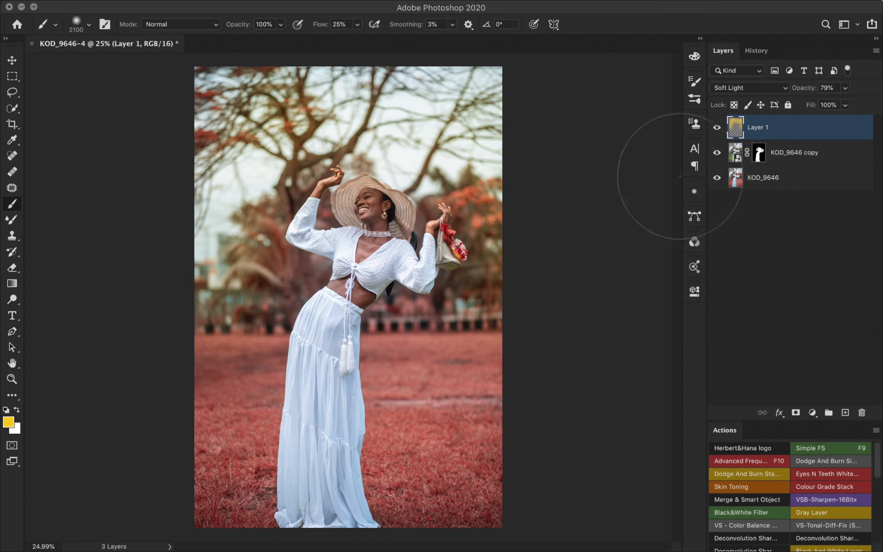
click(717, 128)
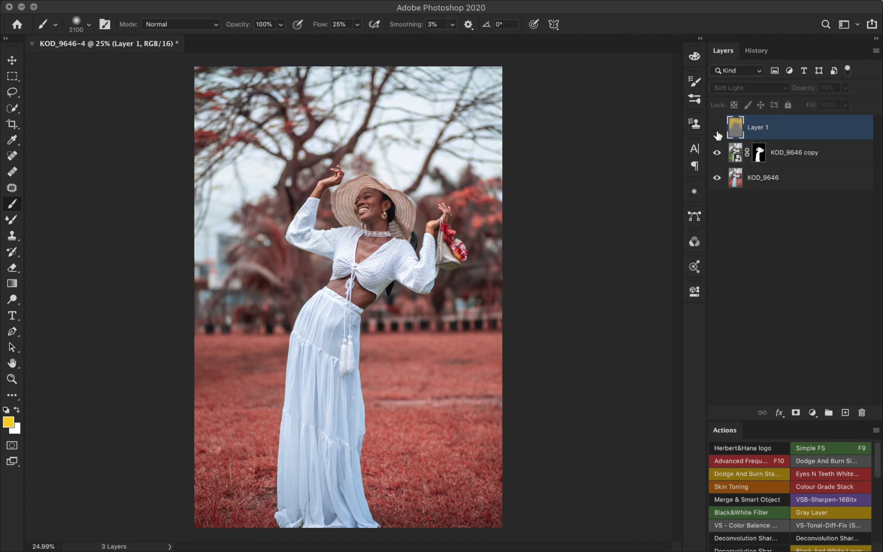
- Show the yellow paint layer again and open 16 - 27 (2).jpg, 2016 - 7 (3).jpg and 2017 - 1 (2).jpg from the P!nk folder in Photoshop 2020
click(717, 127)
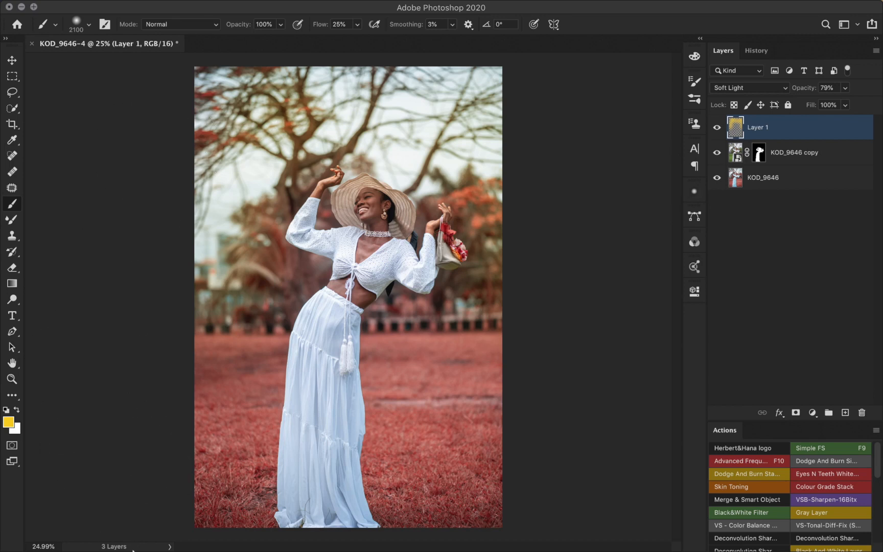
mouse_move(132, 550)
click(47, 522)
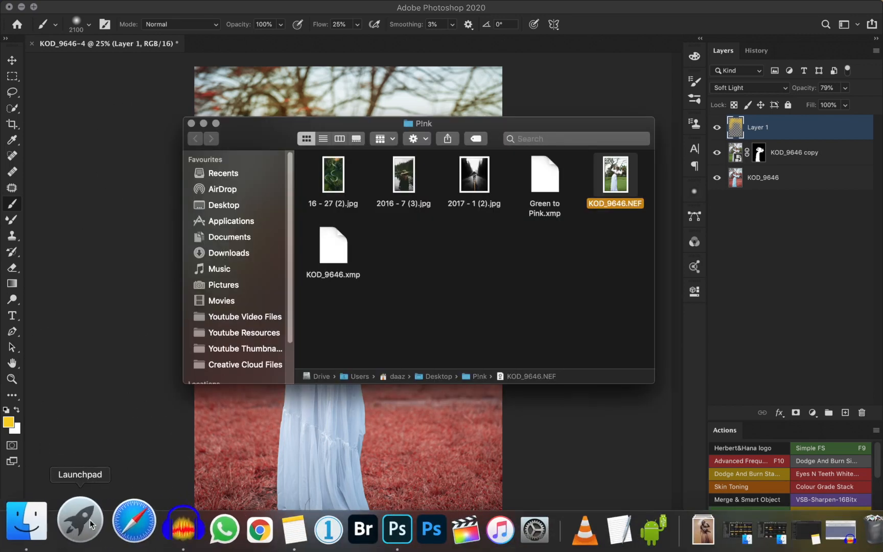
click(419, 251)
drag(309, 179, 491, 168)
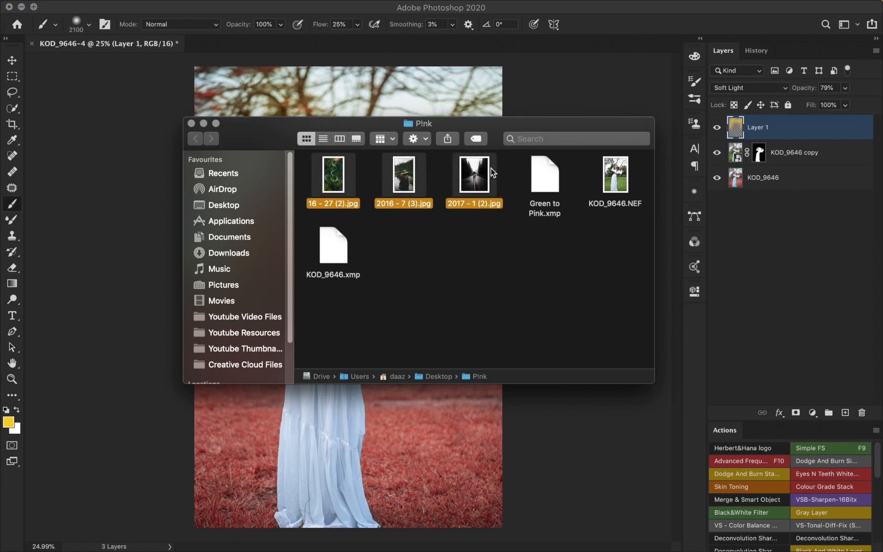
right_click(478, 183)
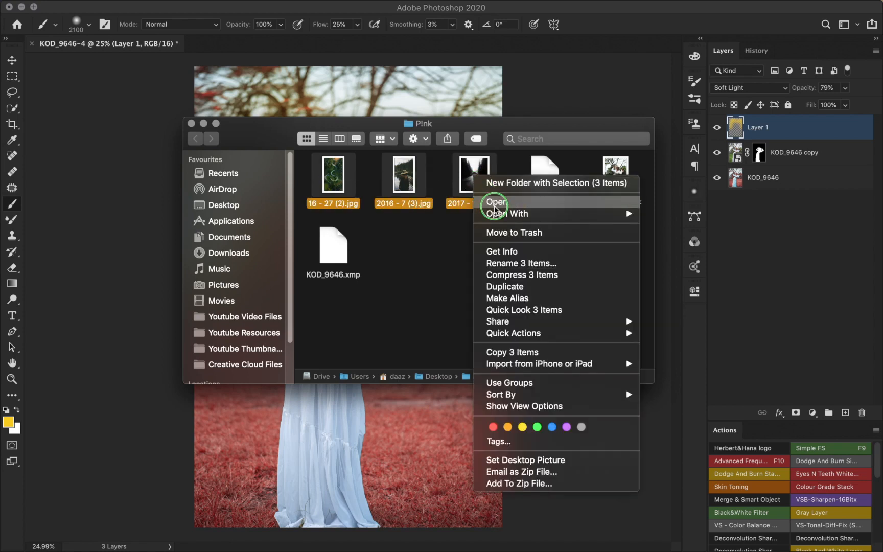
mouse_move(611, 213)
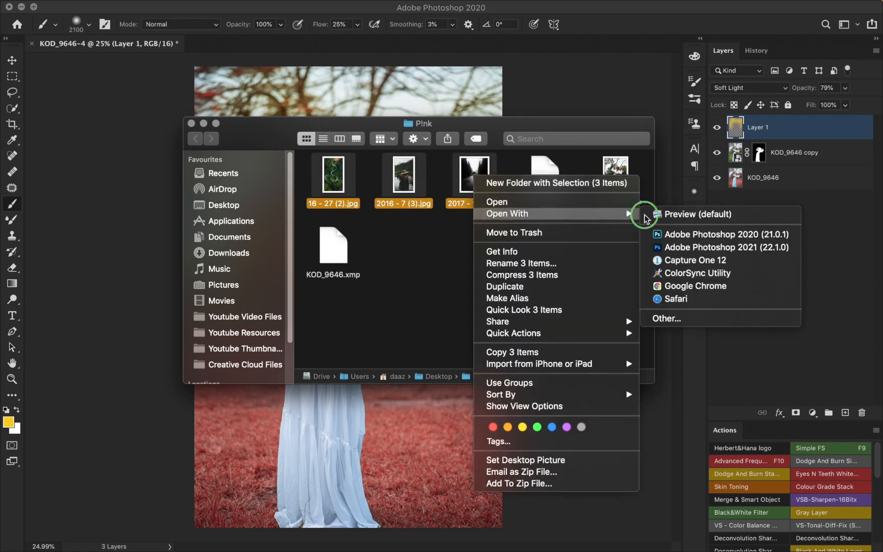
click(698, 241)
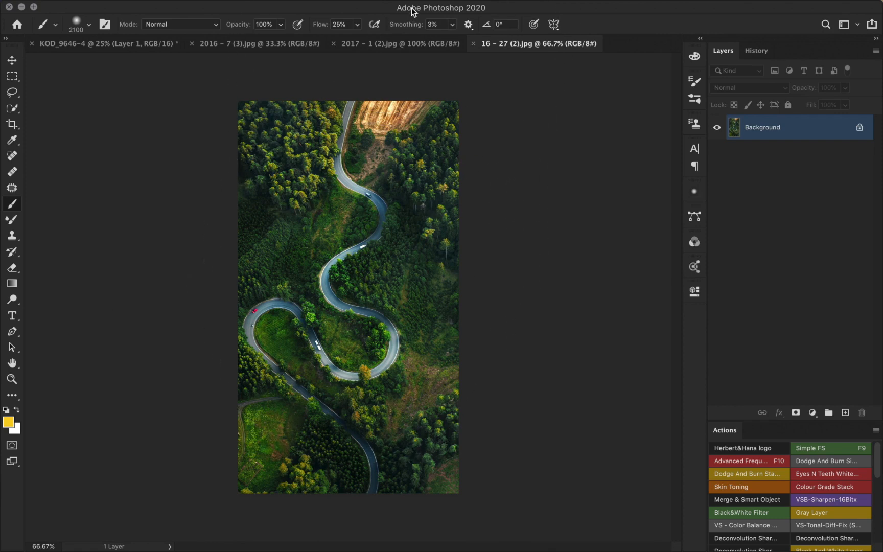
mouse_move(413, 5)
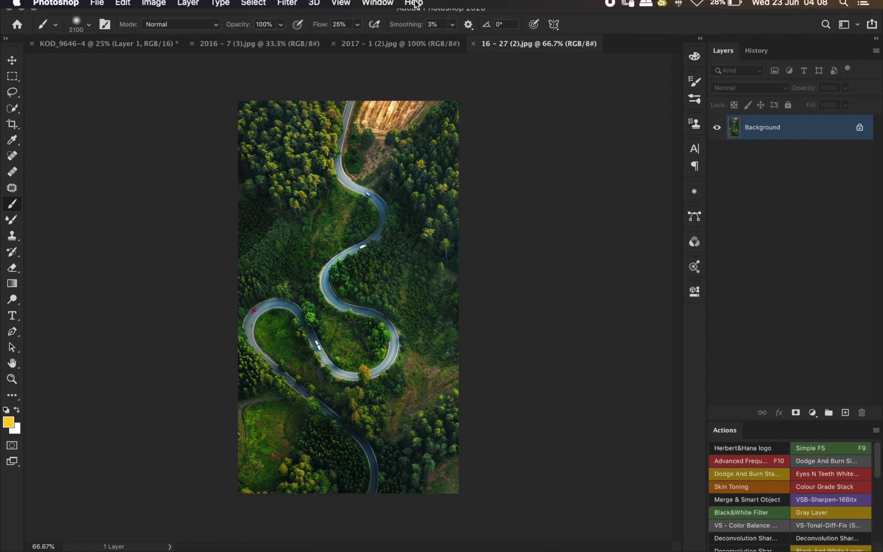
click(287, 7)
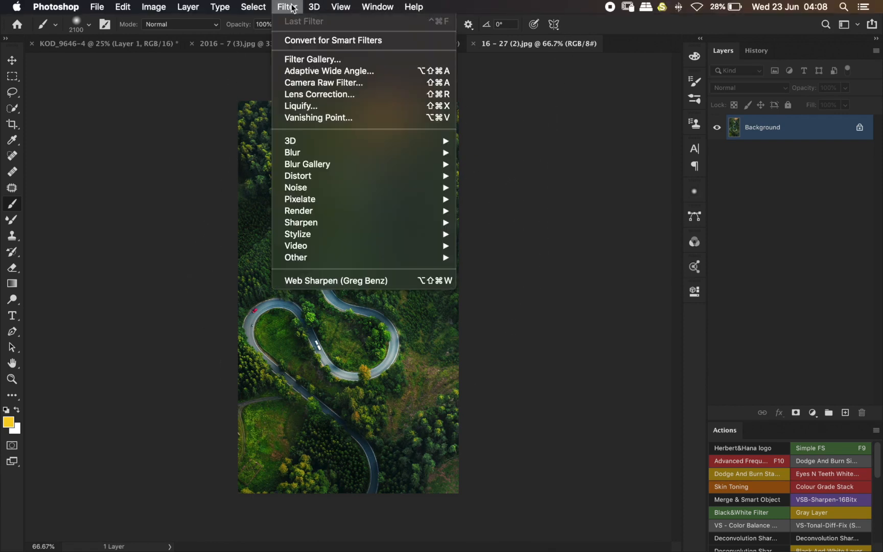
click(302, 89)
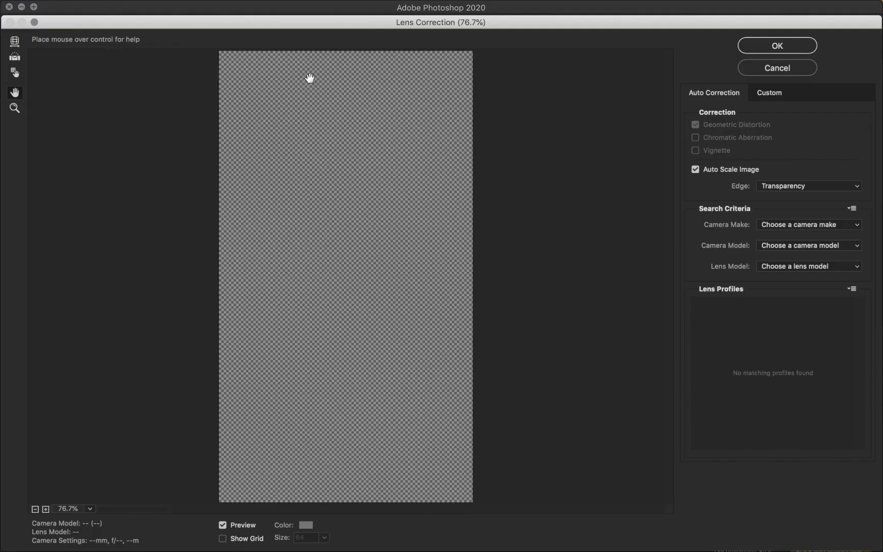
key(Escape)
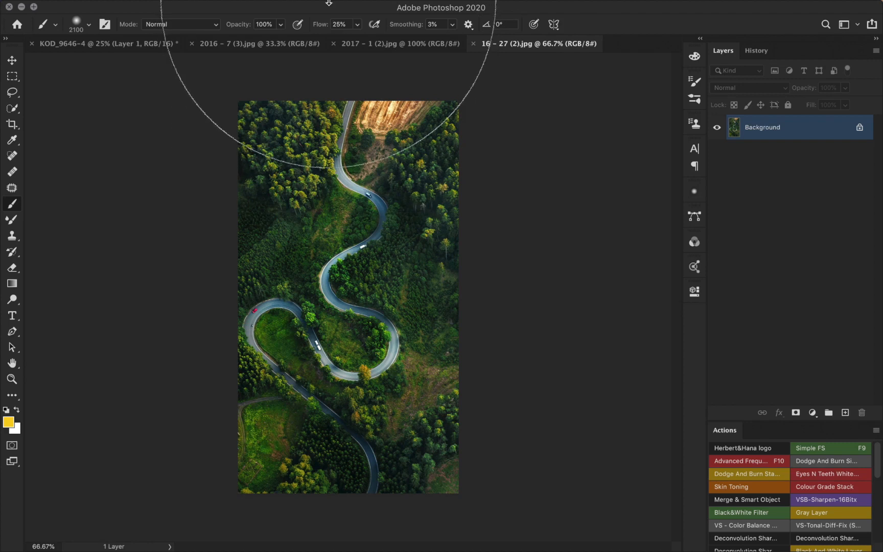
- Start the Camera Raw Filter on the aerial forest road image and load the settings from Green to Pink.xmp
click(292, 3)
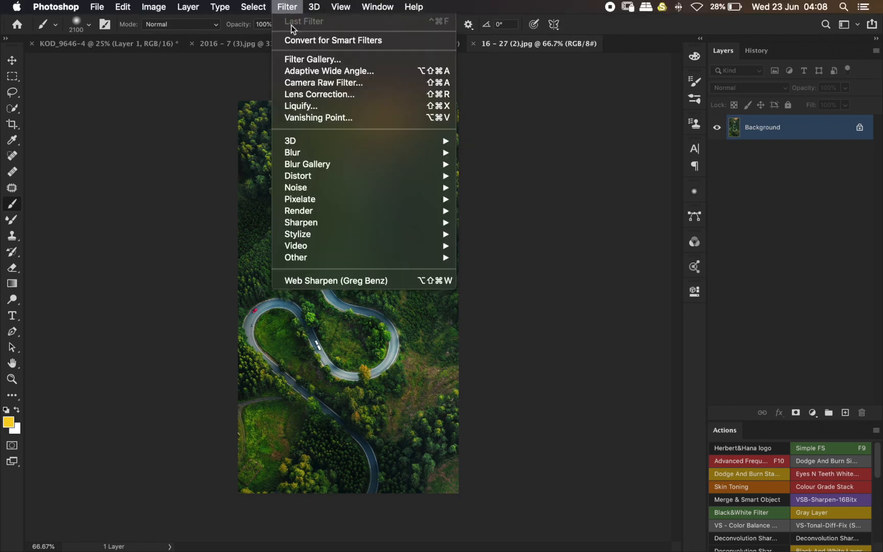
click(304, 83)
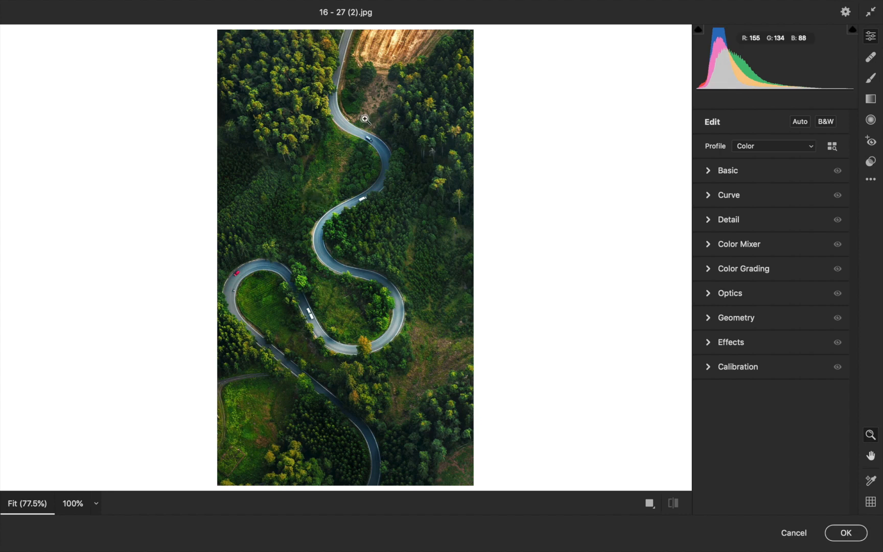
click(873, 185)
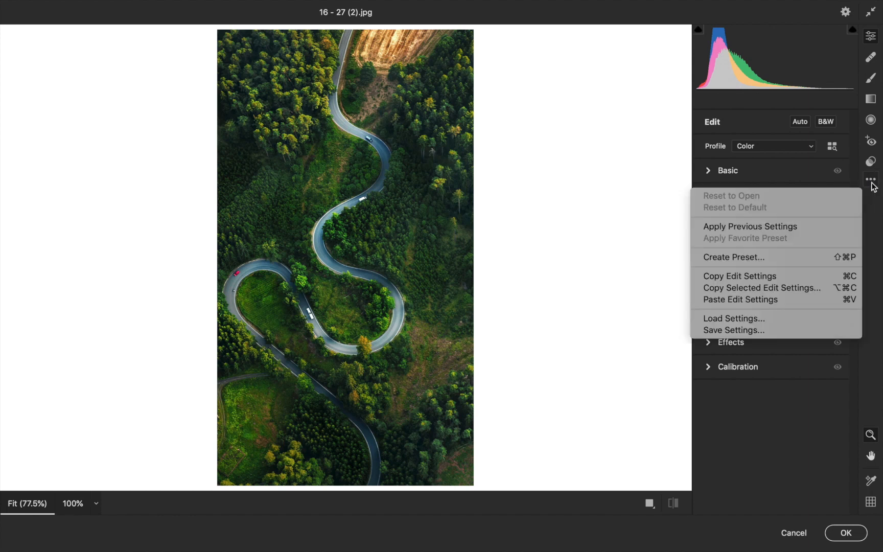
click(735, 319)
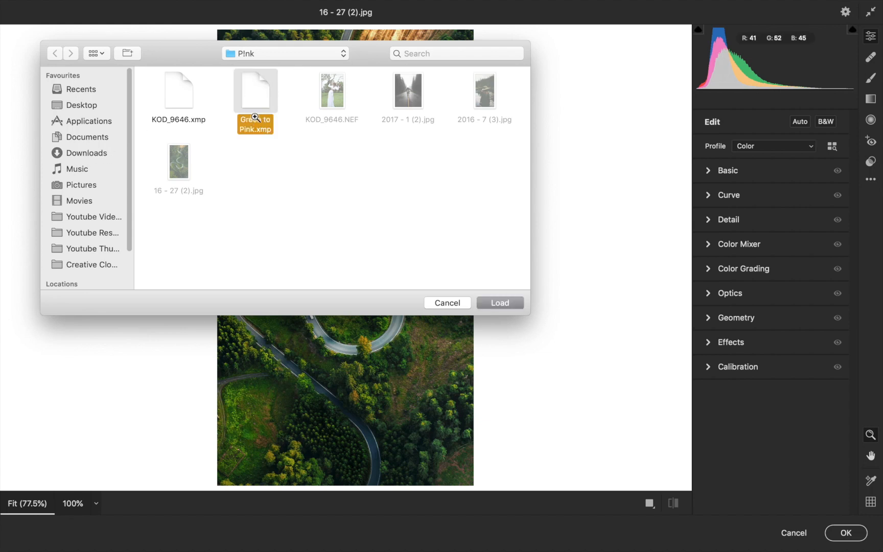
click(500, 303)
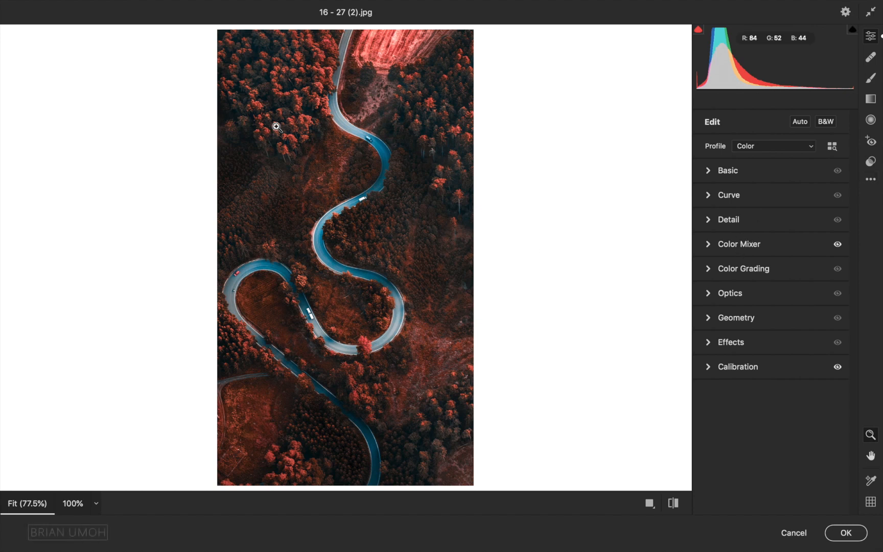
- Save the loaded look in User Presets, naming it with the author's name followed by "- Green to Pink", and expand the group
click(870, 162)
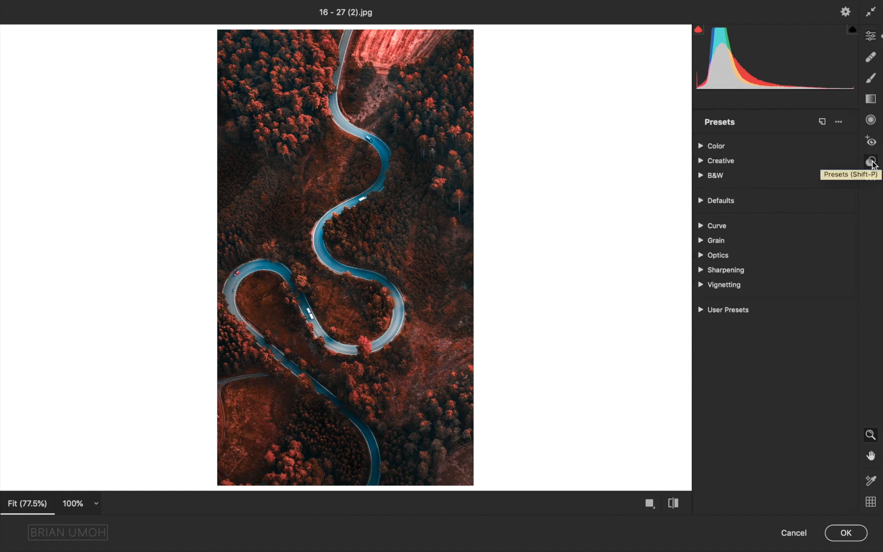
click(823, 121)
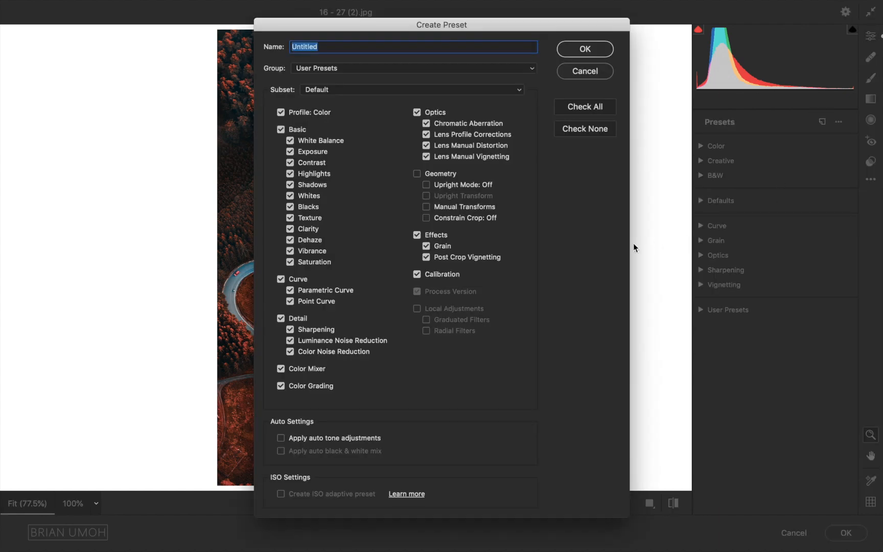
text(Brian Umoh - Green to Pink)
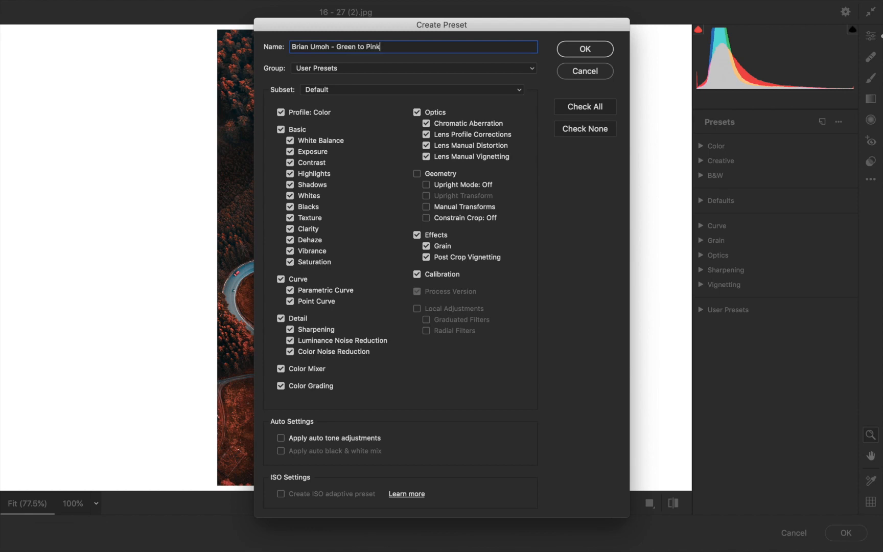
key(Return)
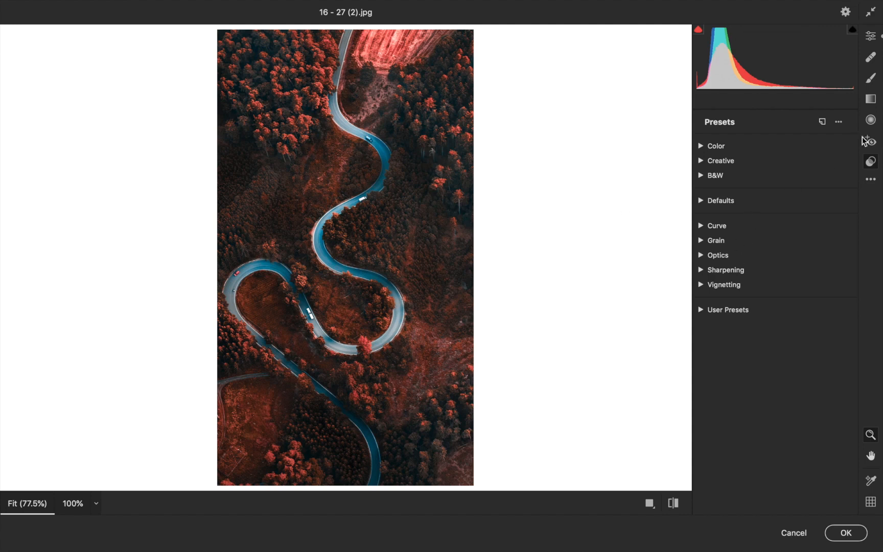
click(700, 311)
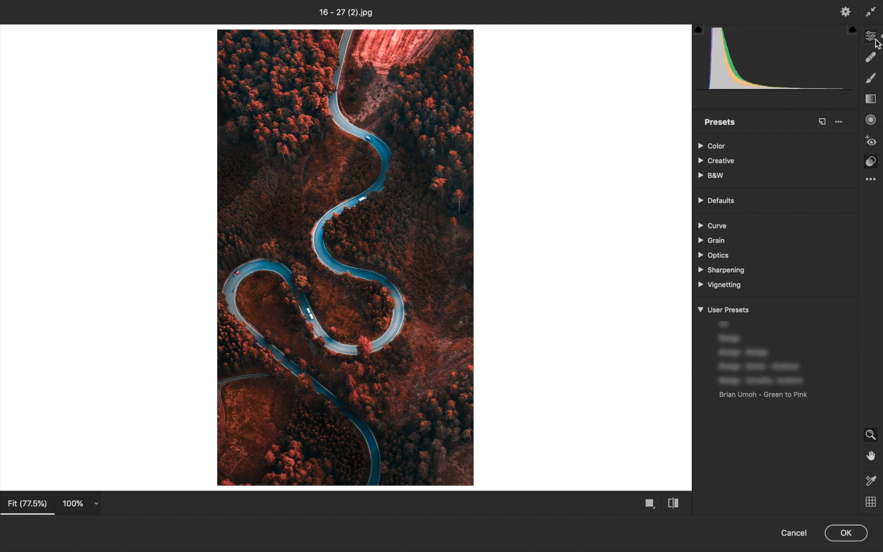
- Review the primary colour calibration and reduce the Color Mixer saturation of Oranges to -72 and Yellows to -75
click(871, 37)
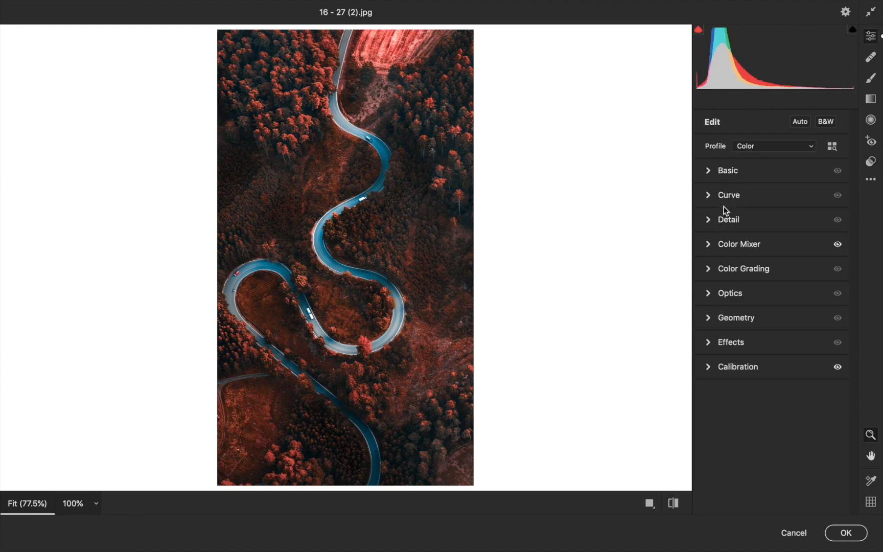
click(714, 366)
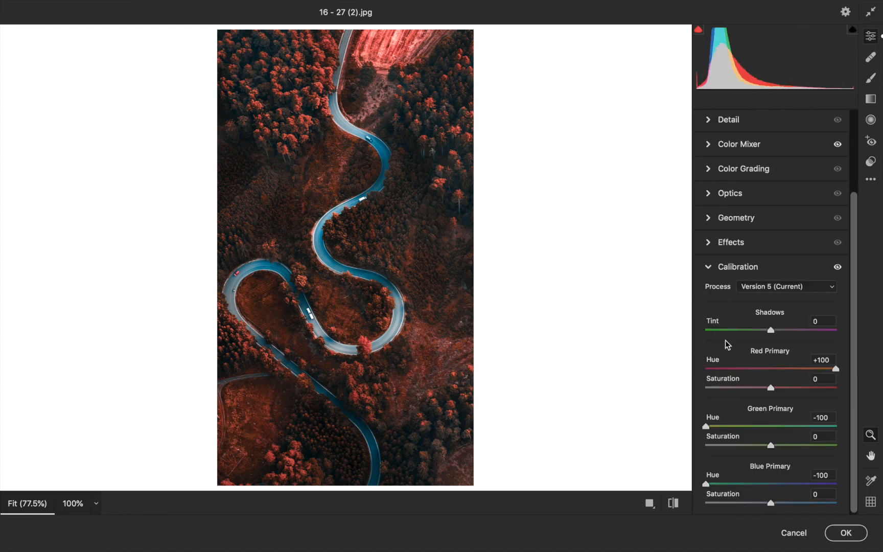
click(711, 267)
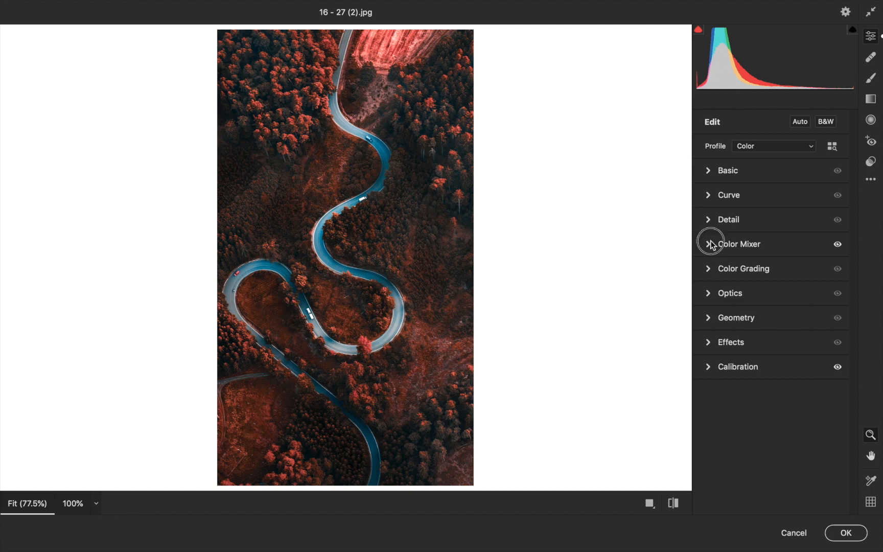
click(711, 245)
click(747, 283)
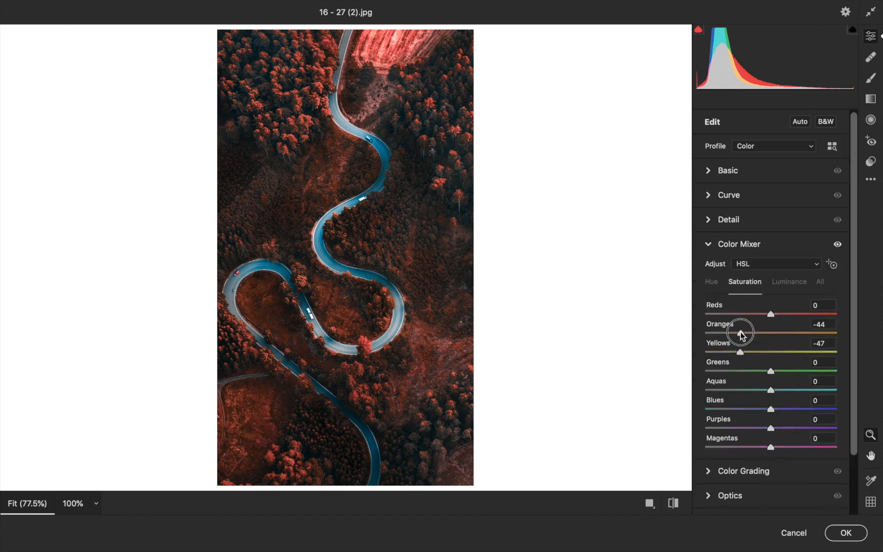
drag(741, 334, 732, 351)
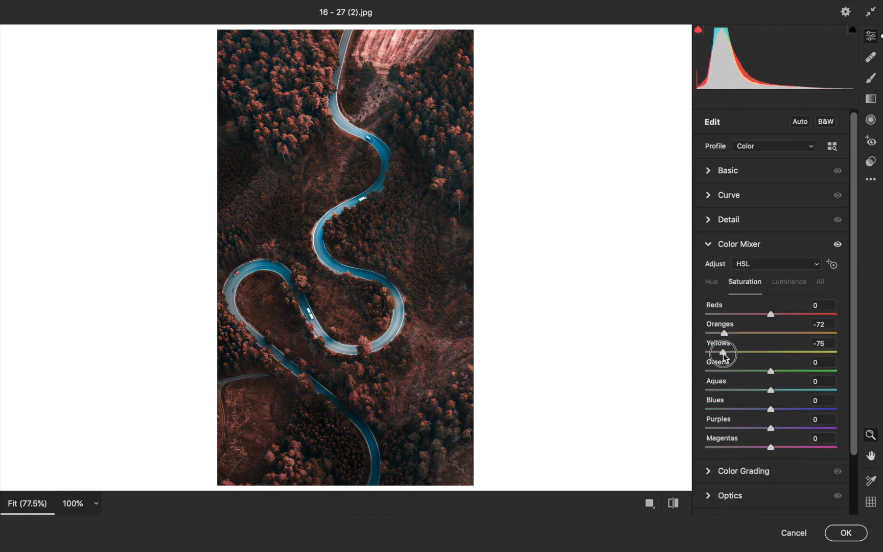
click(714, 240)
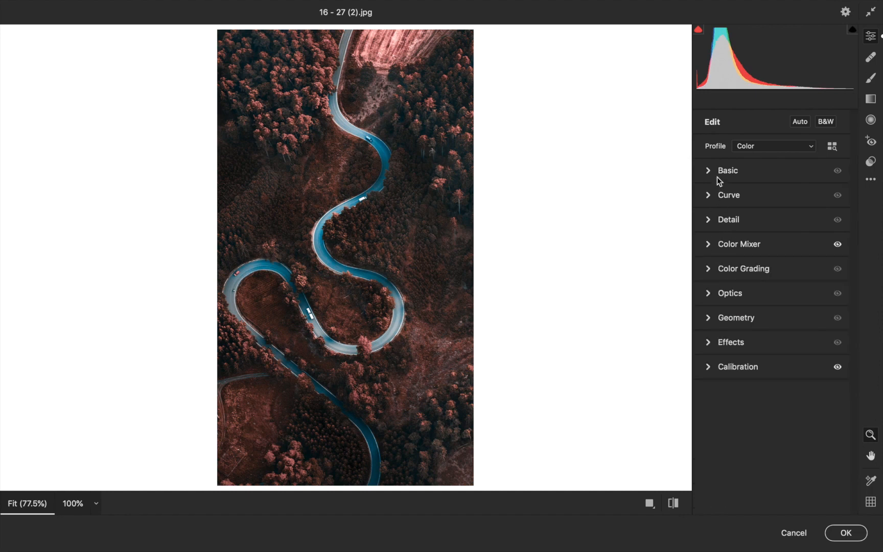
- Raise the Exposure slightly and apply the Camera Raw edits to the aerial forest road image
click(717, 174)
drag(769, 271, 777, 270)
click(710, 176)
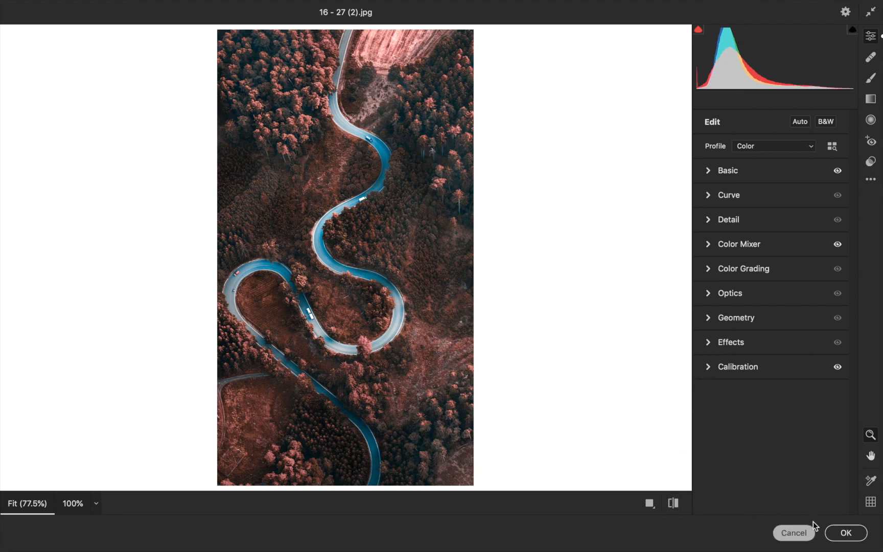
click(847, 534)
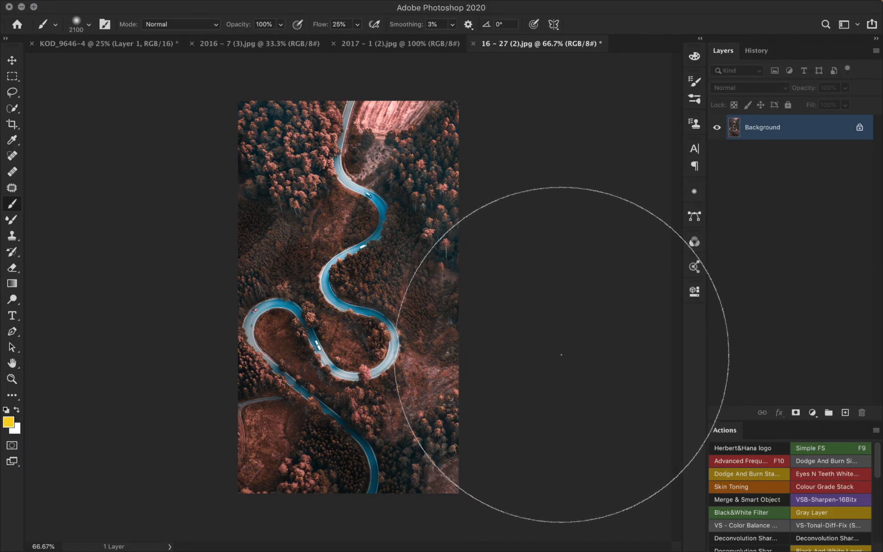
- Switch to 2017 - 1 (2).jpg, start the Camera Raw Filter and apply the saved Green to Pink user preset
click(381, 44)
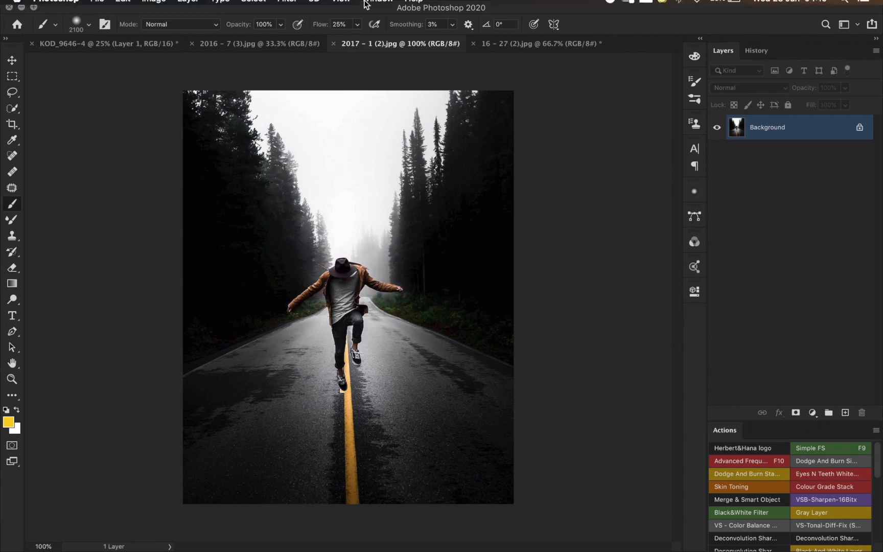
mouse_move(340, 4)
click(279, 10)
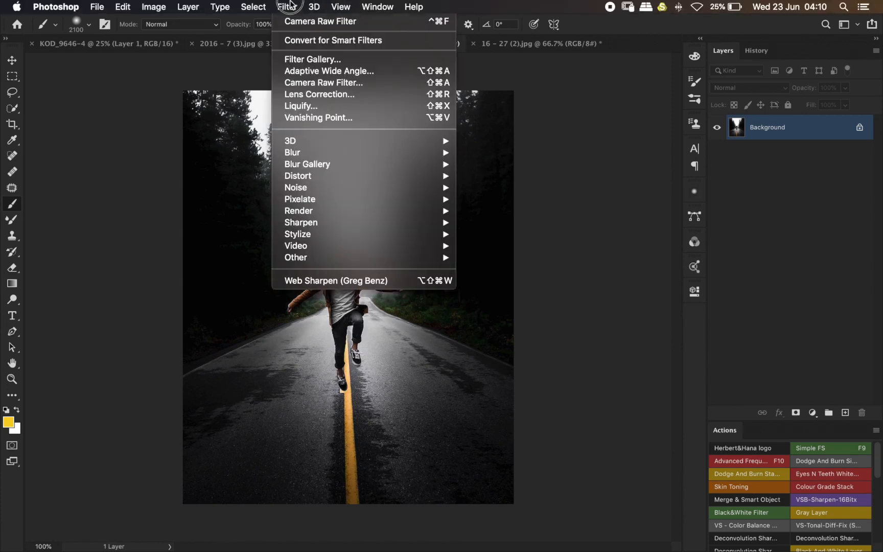
click(302, 83)
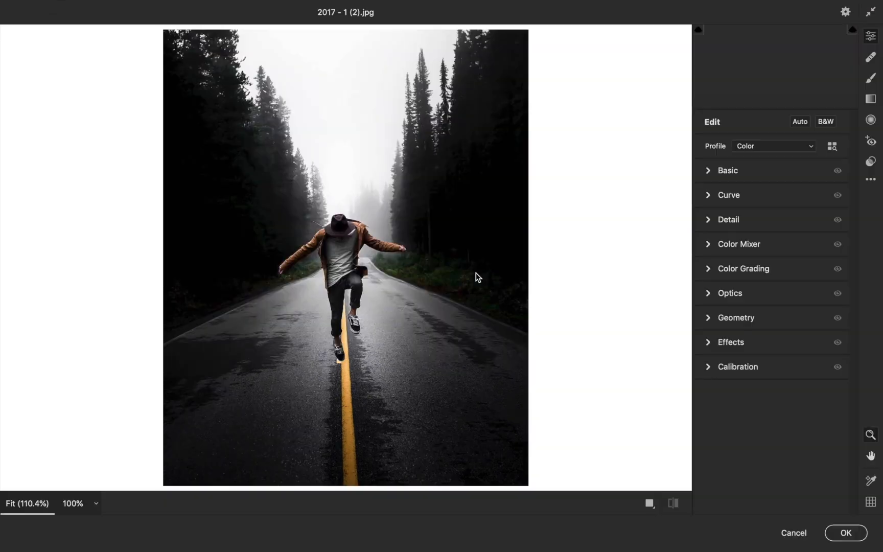
click(871, 162)
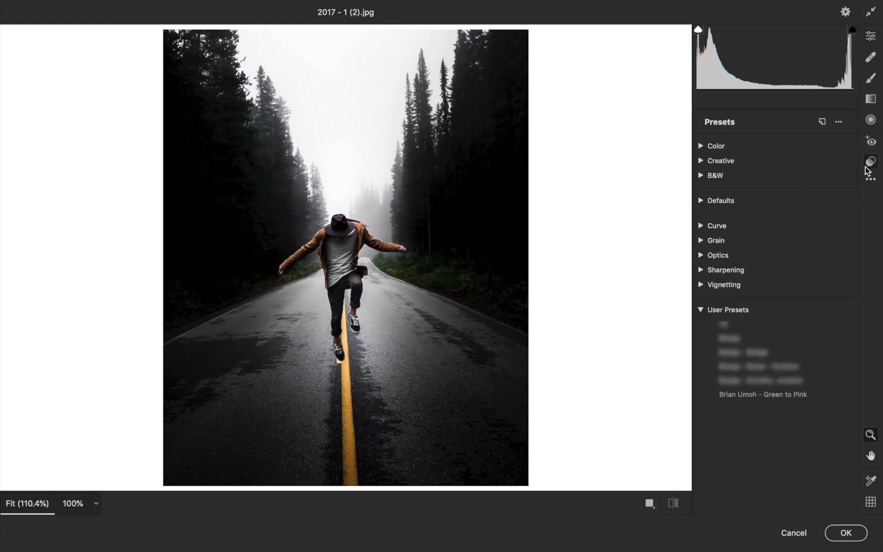
click(740, 394)
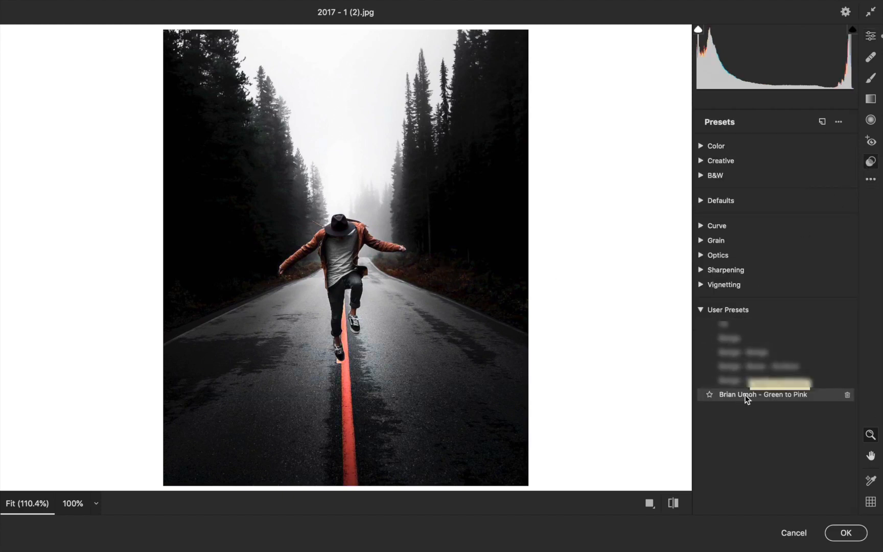
click(700, 310)
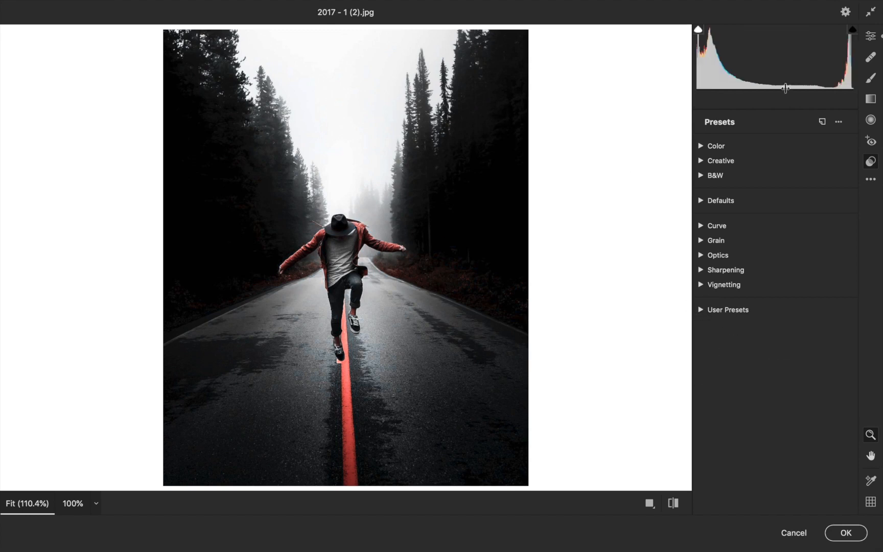
- Set Exposure to +0.55 and Shadows to +32 in the Basic adjustments, and apply the Camera Raw edits to the road photo
click(869, 37)
click(709, 171)
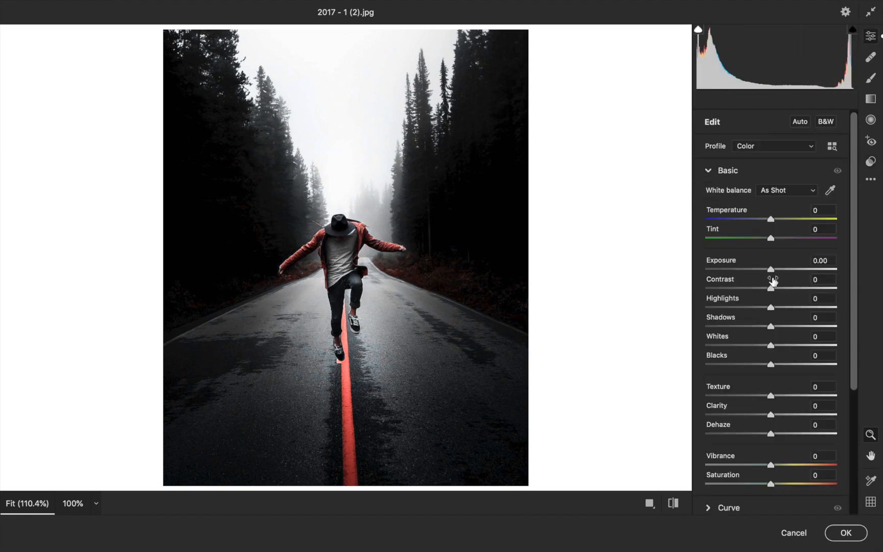
drag(771, 270, 779, 269)
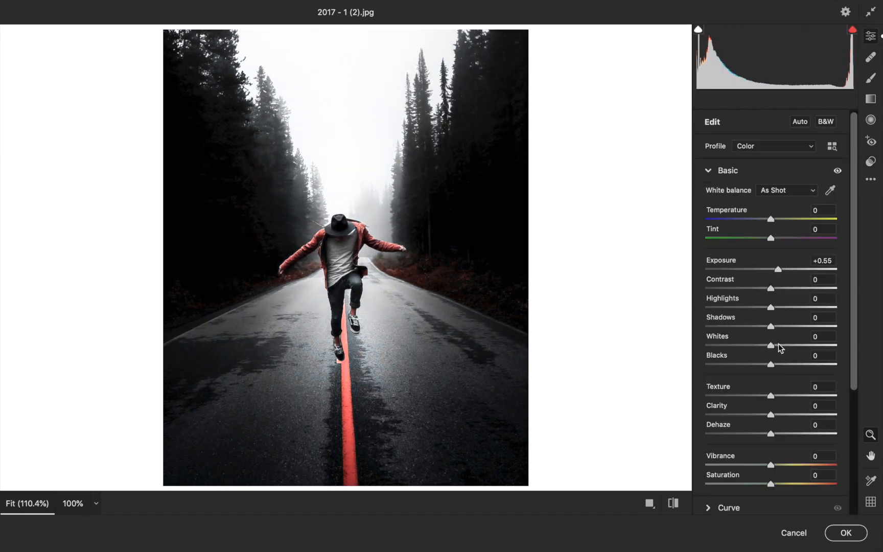
click(791, 325)
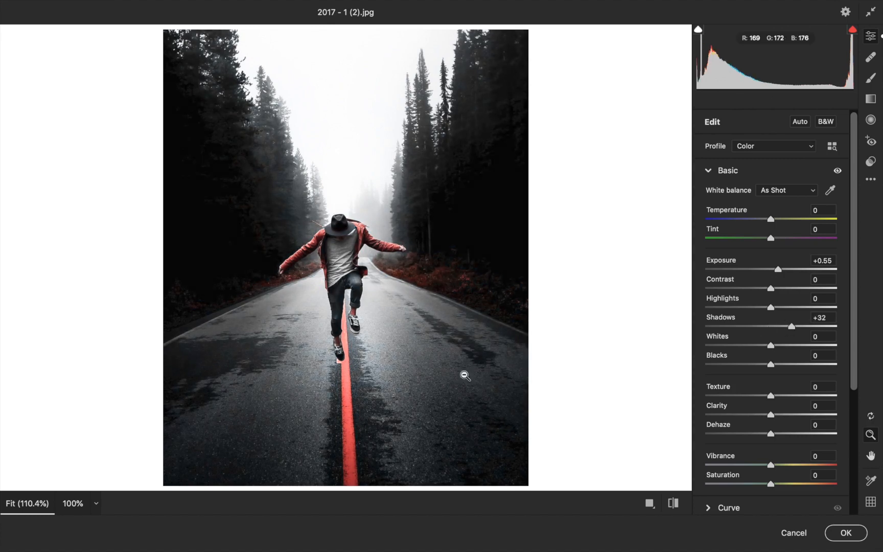
click(843, 533)
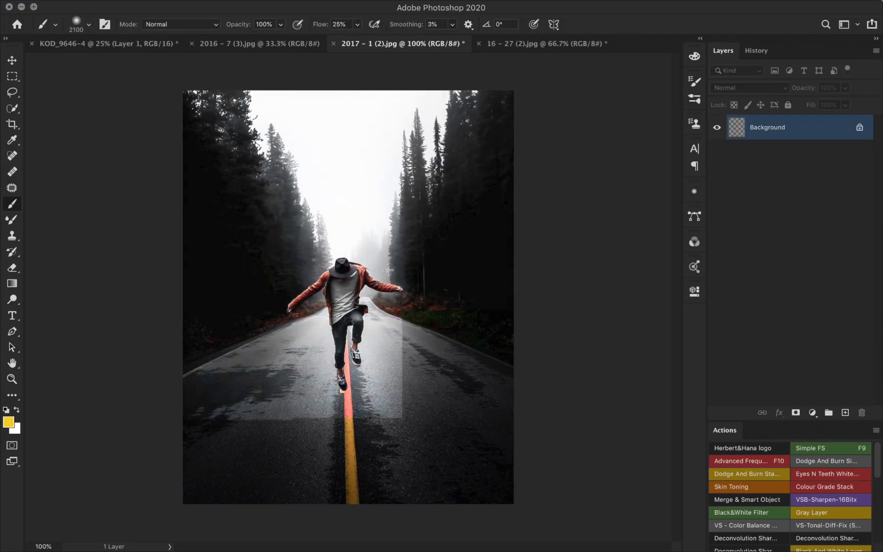
- Switch to 2016 - 7 (3).jpg and reapply the last-used Camera Raw Filter with its previous settings
click(283, 45)
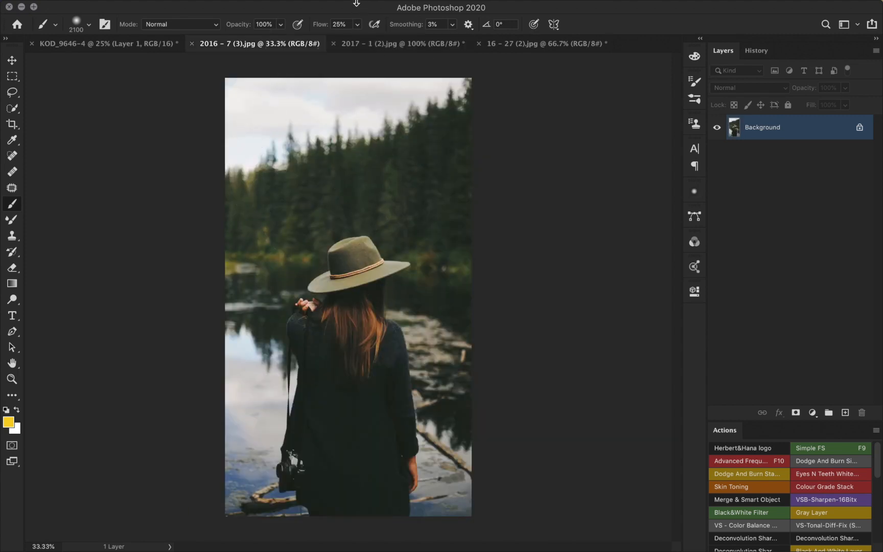
click(287, 6)
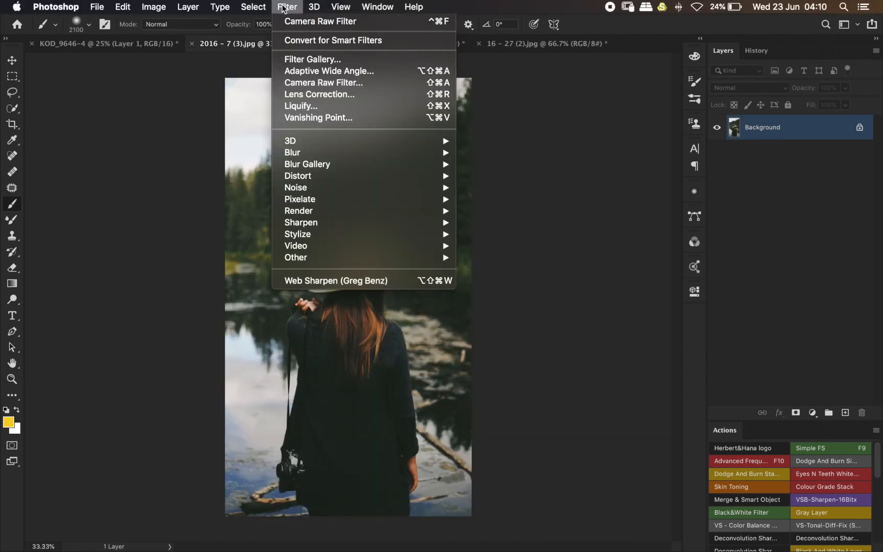
click(310, 22)
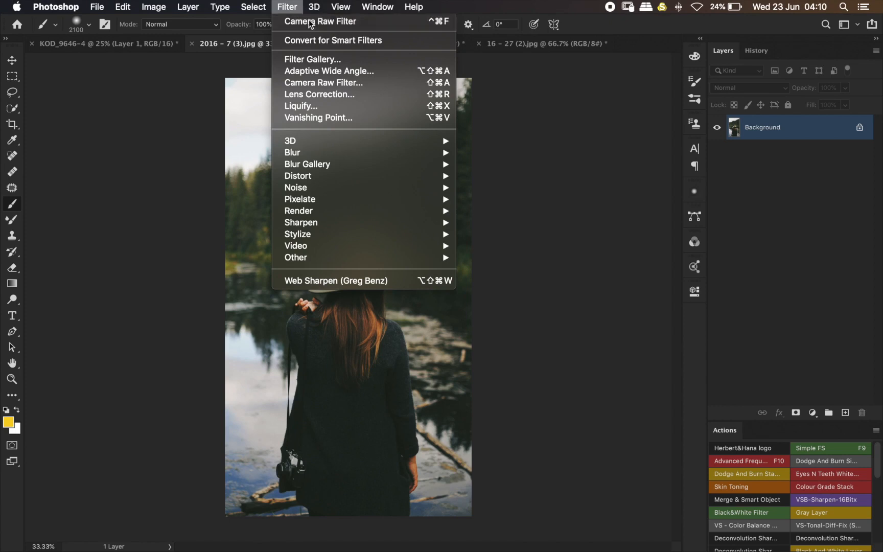